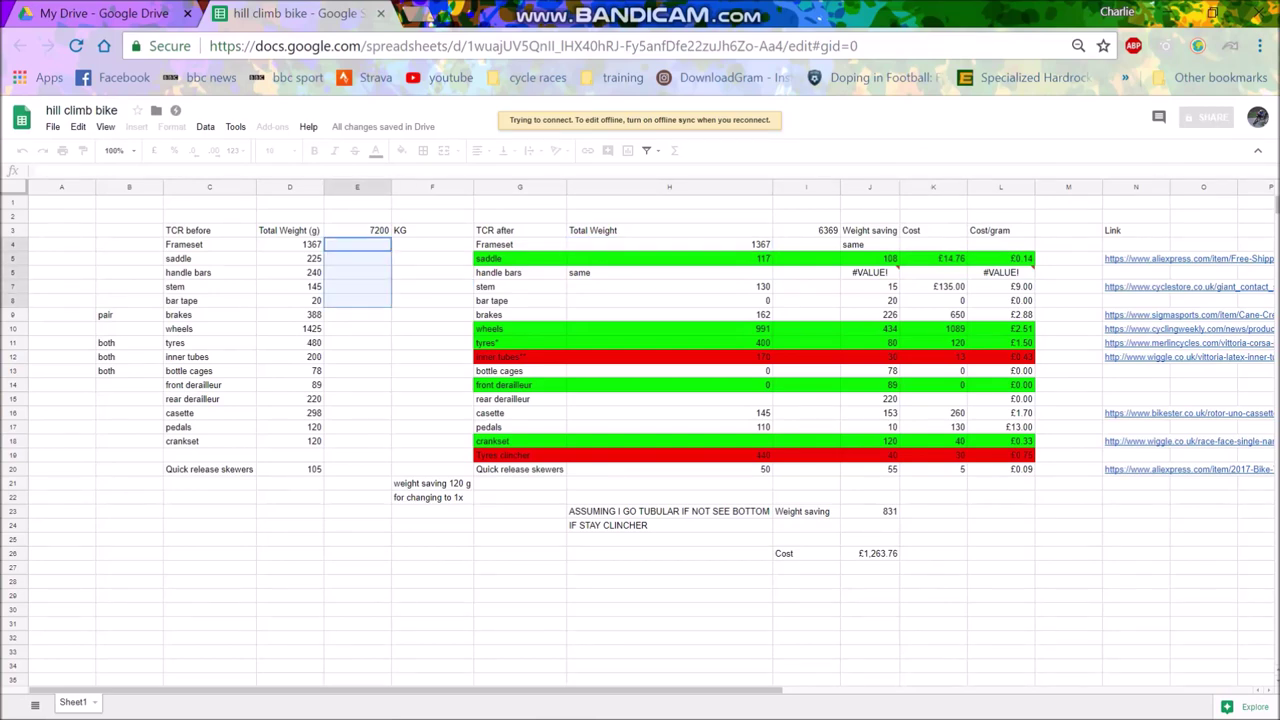
- Review the original bike's total weight and the original weights of the frameset and saddle
left_click(358, 287)
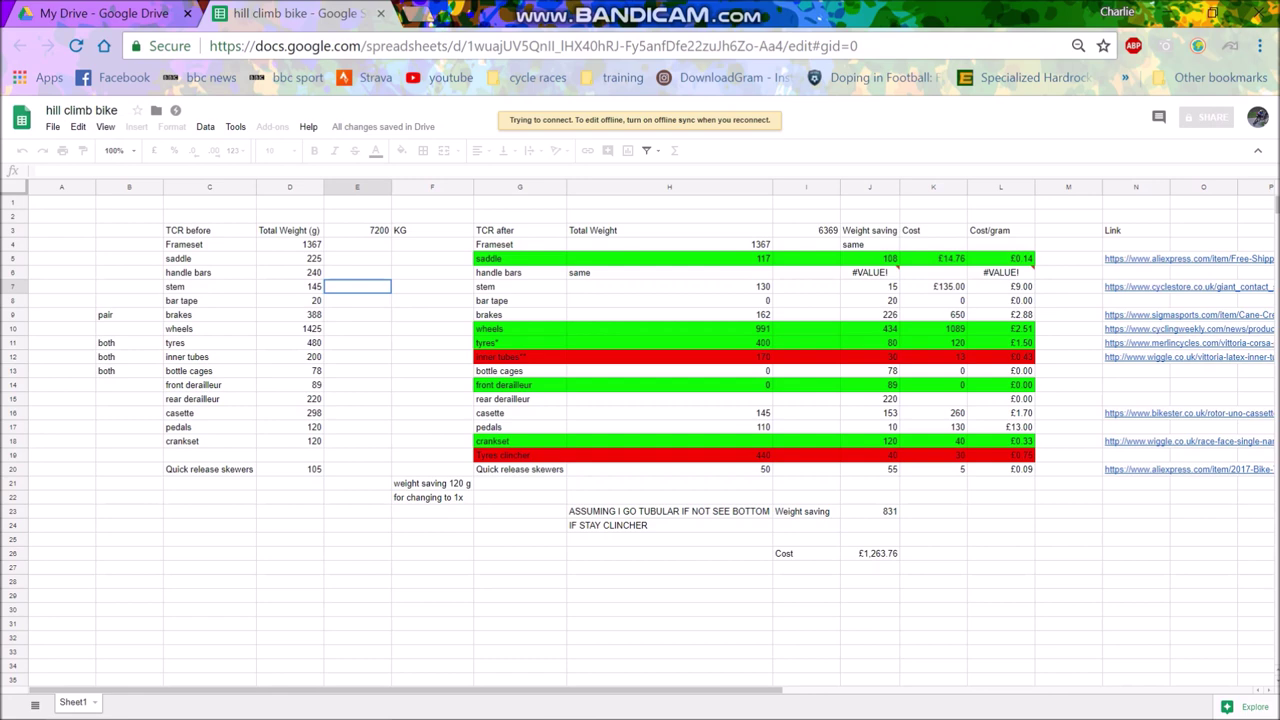
left_click(357, 231)
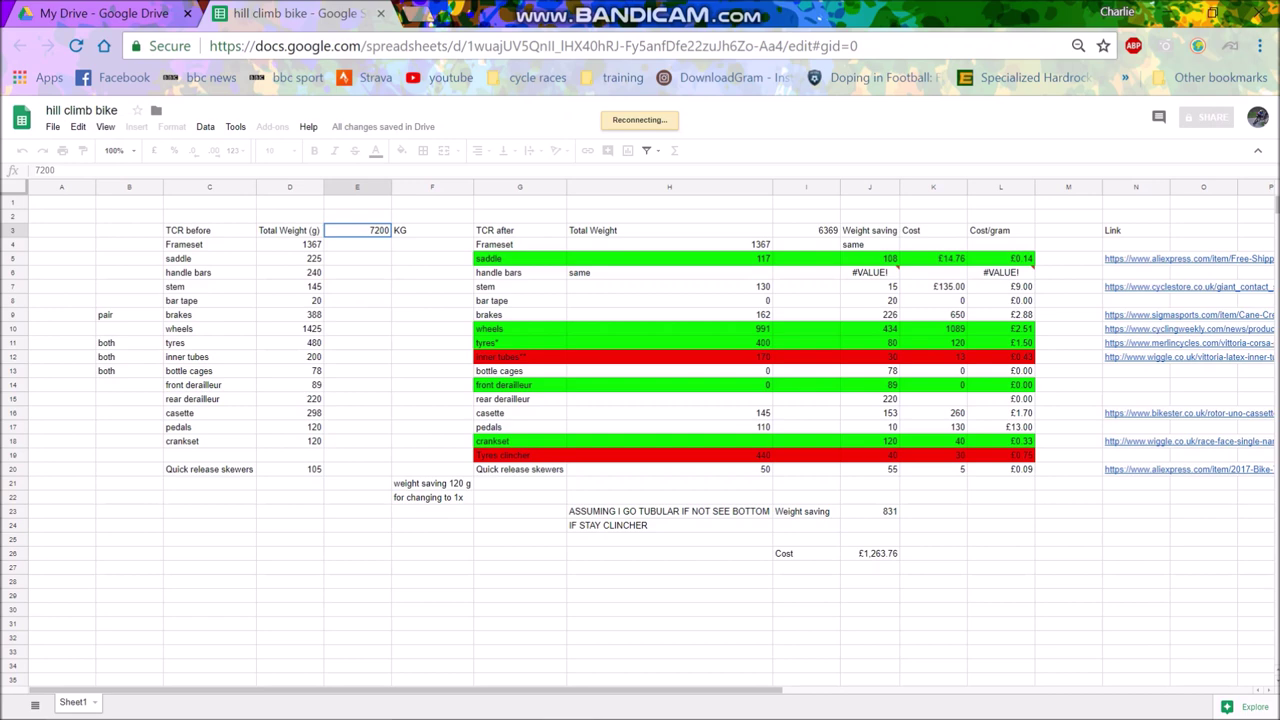
left_click(290, 245)
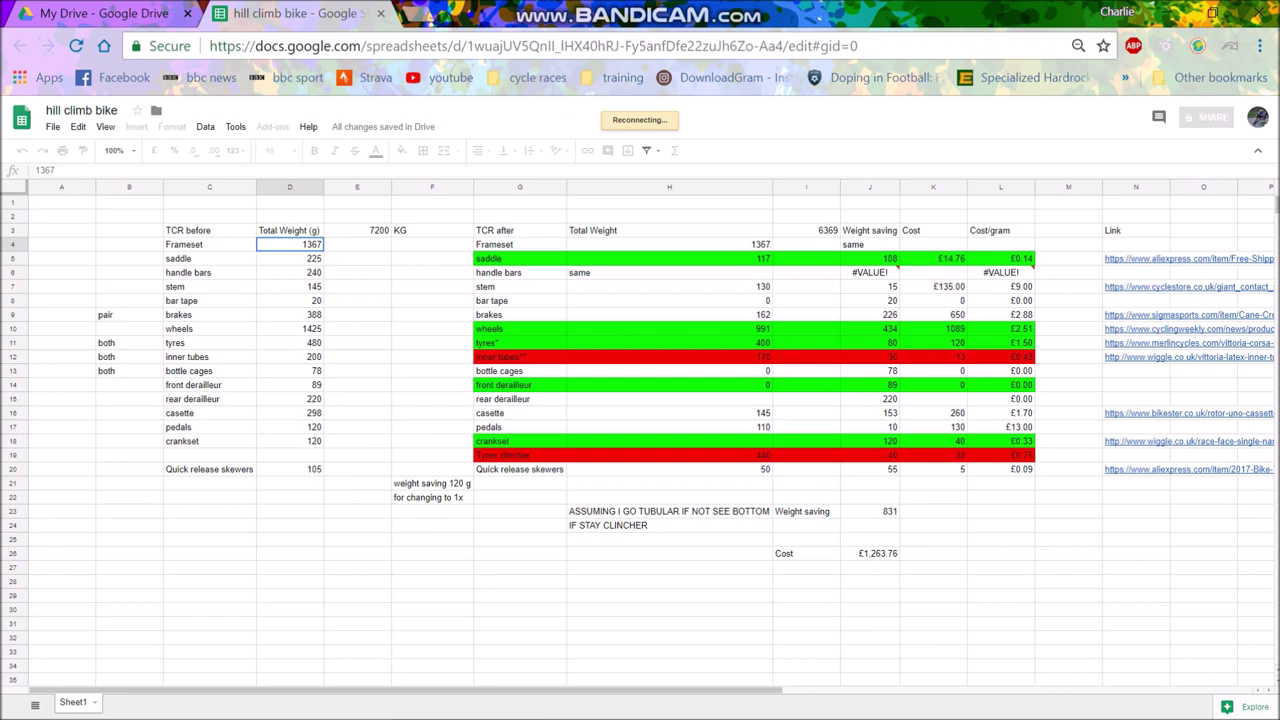
left_click(290, 259)
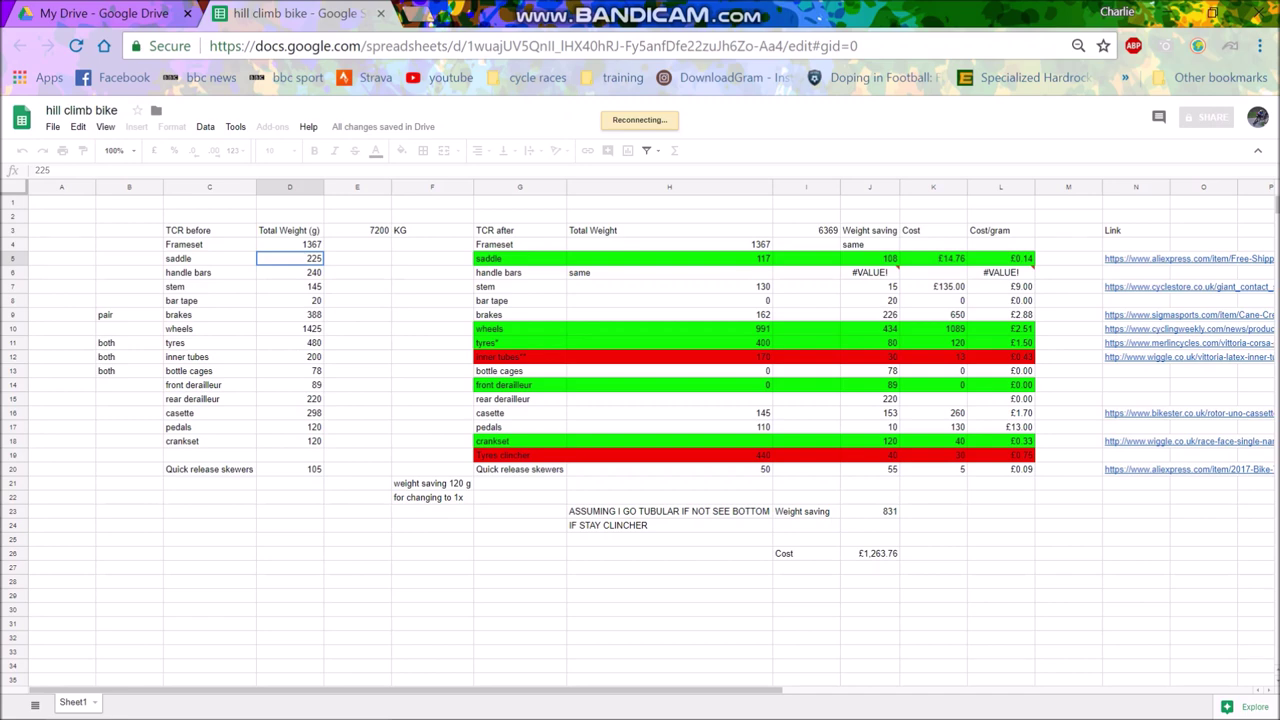
- Open the replacement saddle's AliExpress link from the Link column, then return to the hill climb bike spreadsheet
right_click(1136, 260)
left_click(1170, 241)
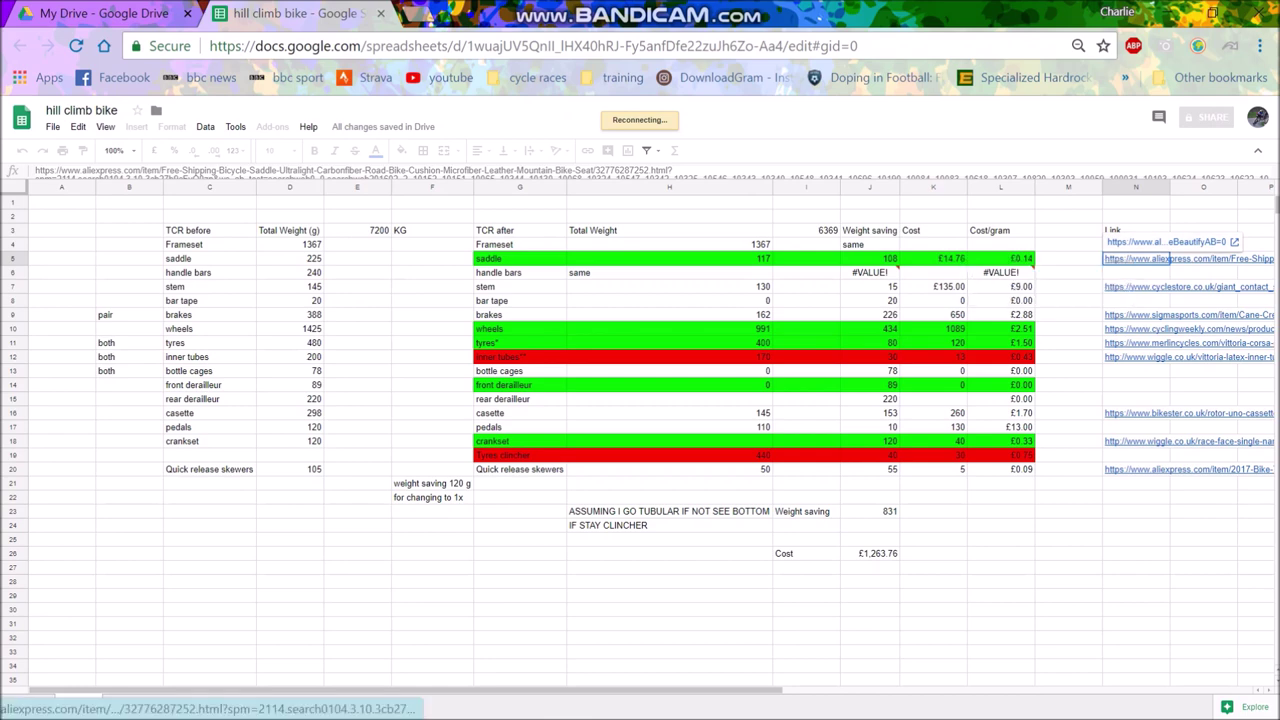
left_click(1170, 241)
left_click(295, 13)
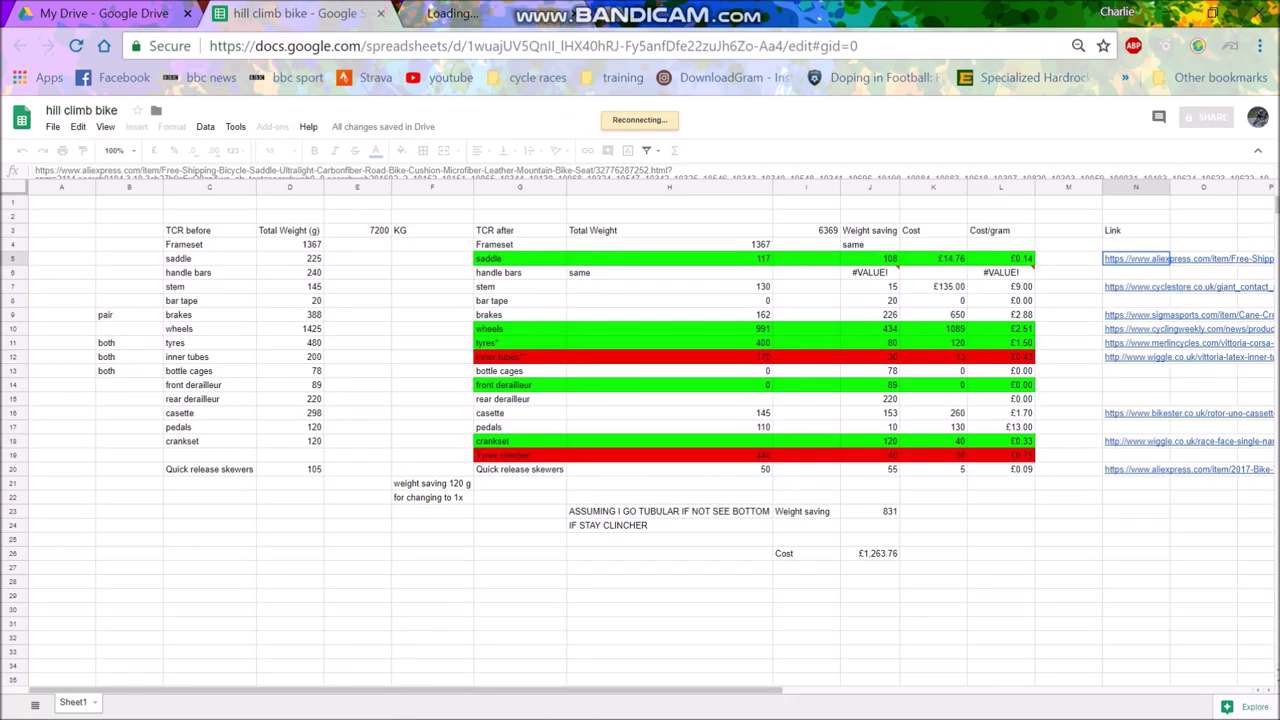
- Review the replacement saddle's weight, weight saving, cost and cost per gram
left_click(670, 259)
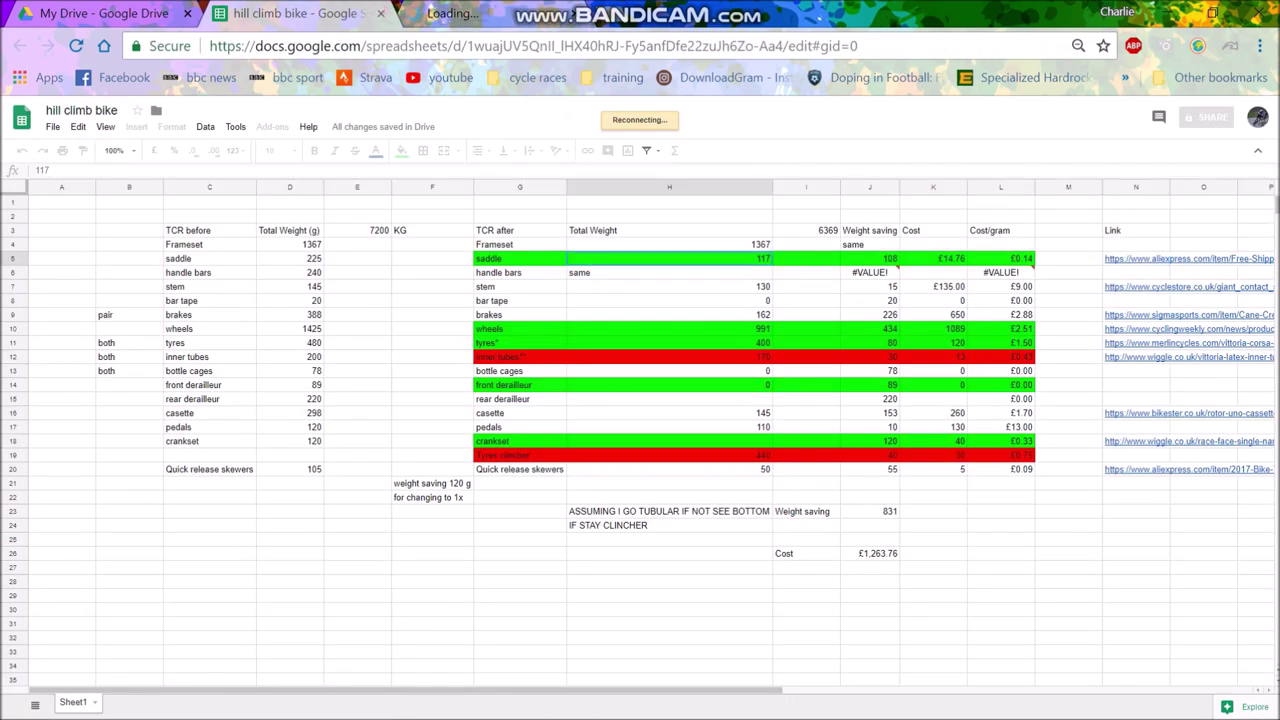
left_click(870, 259)
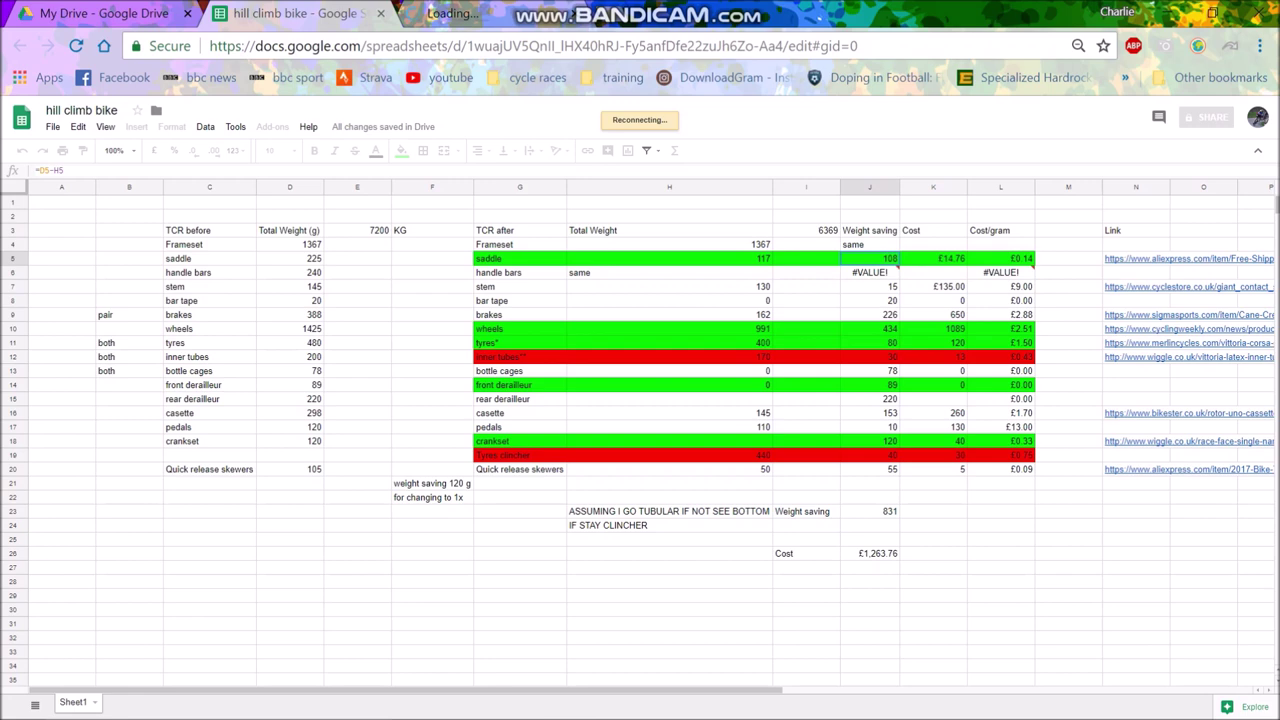
left_click(933, 259)
left_click(1001, 259)
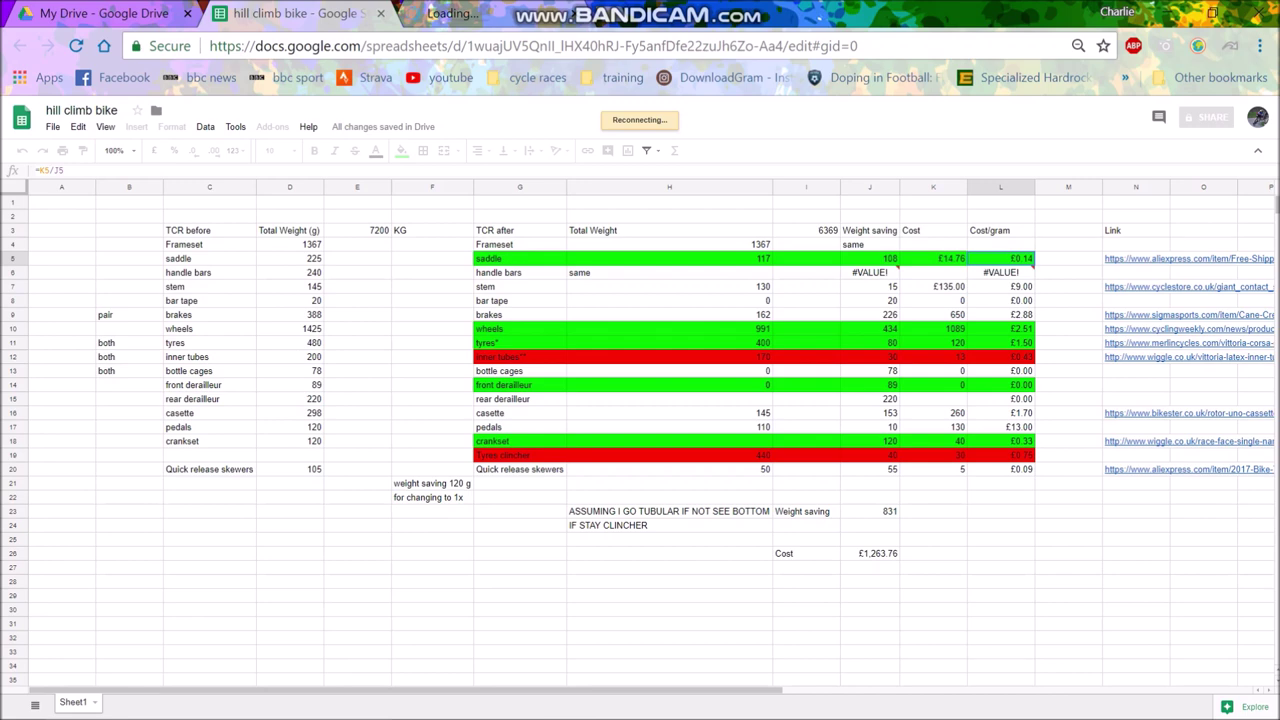
- Check the computer's Wi-Fi connection and return to the saddle row of the spreadsheet
mouse_move(1252, 704)
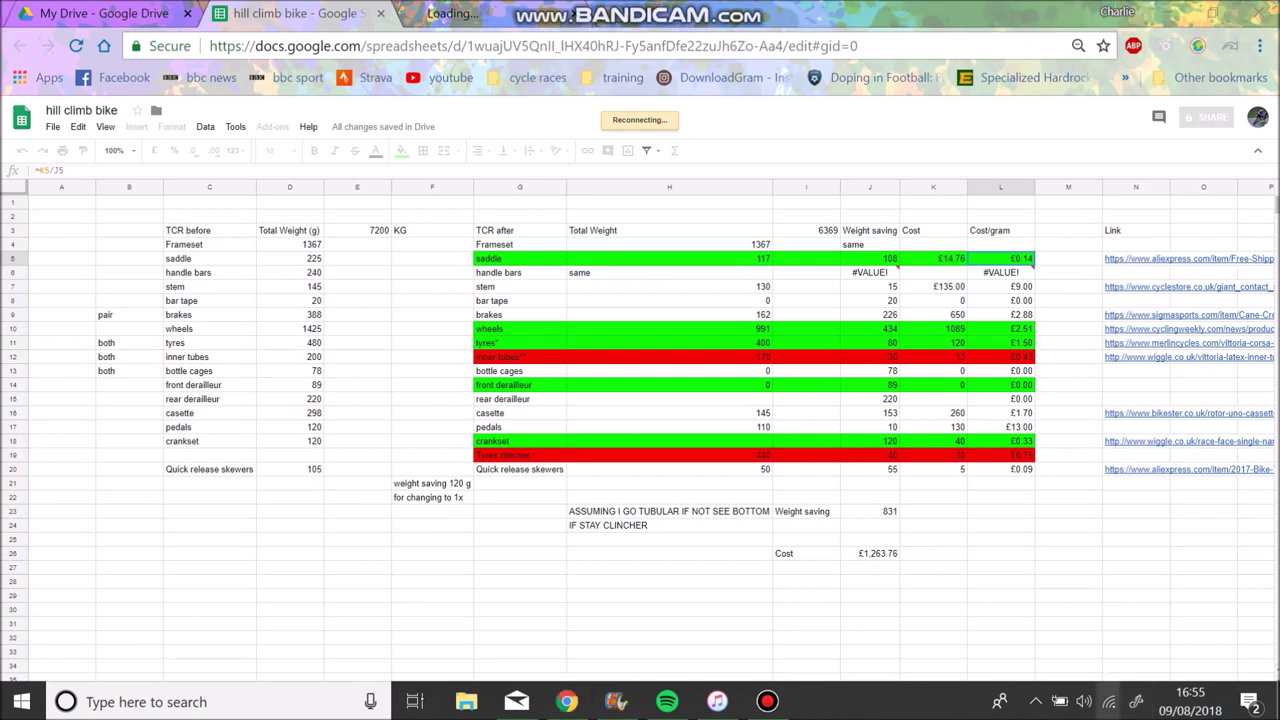
left_click(1109, 701)
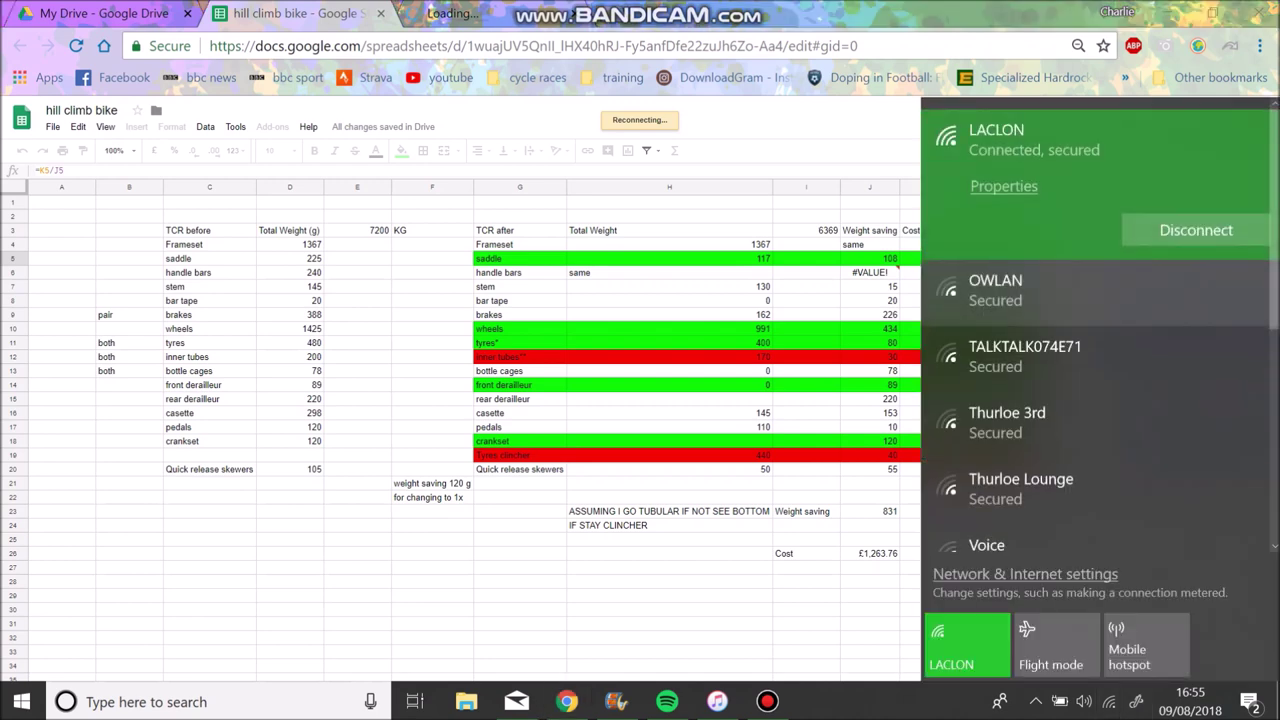
left_click(806, 258)
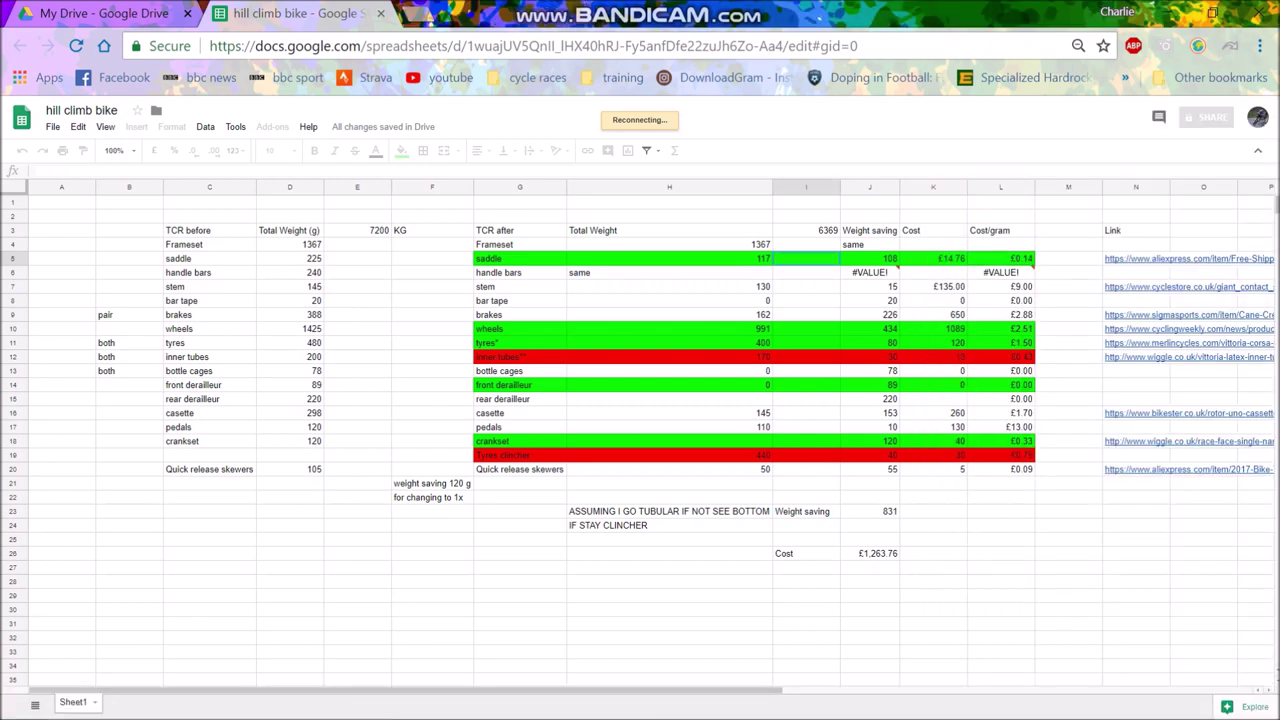
- Review the handle bars row, the stem's cost and weight saving, and the bar tape's original weight
left_click(357, 272)
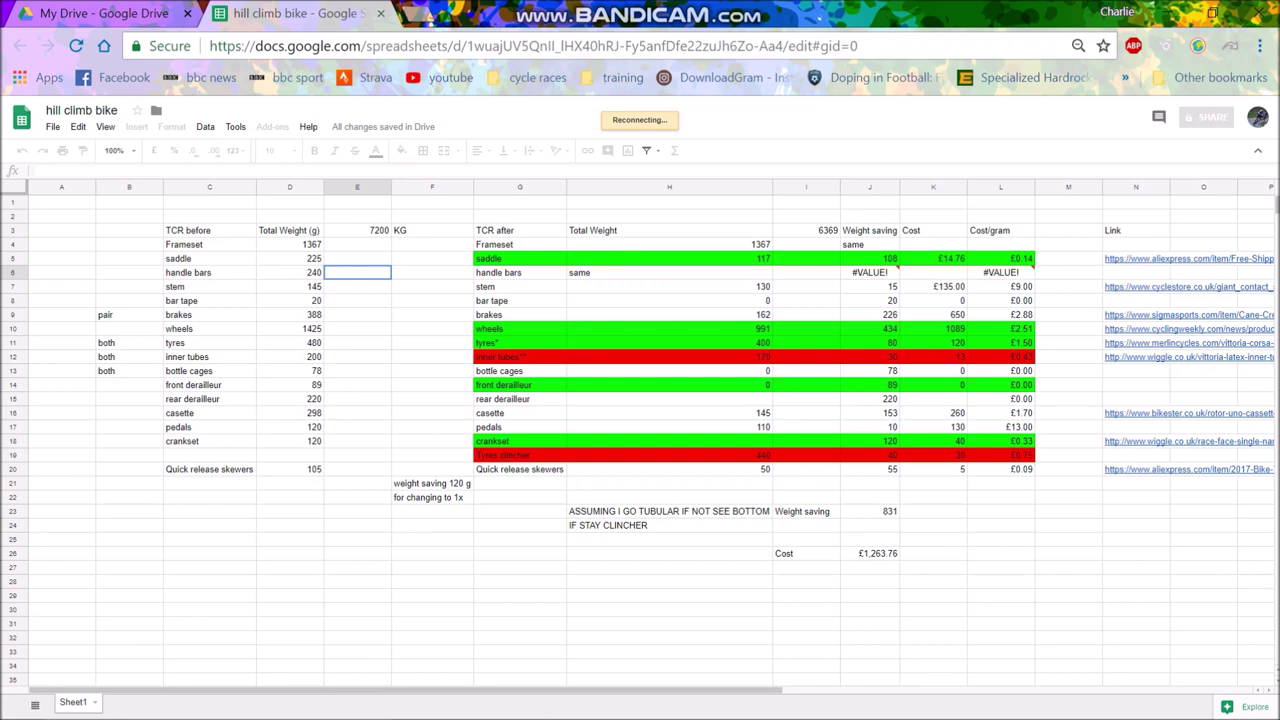
left_click(933, 287)
left_click(870, 287)
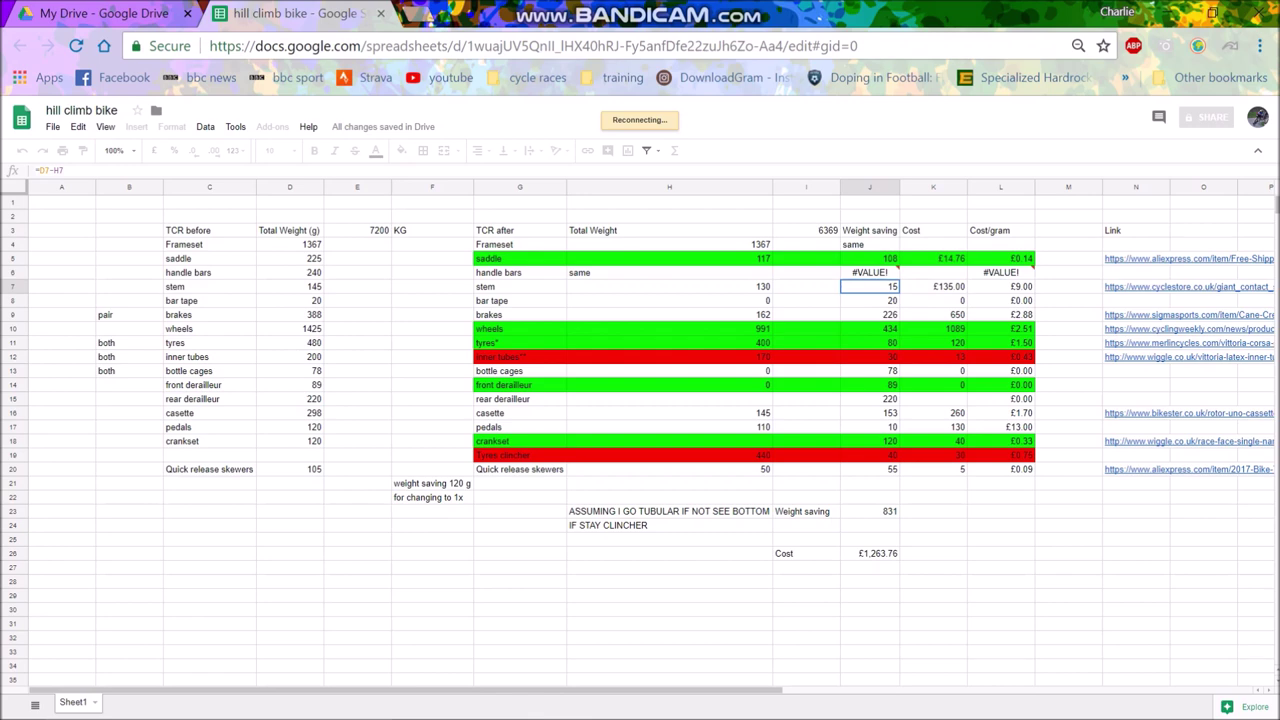
left_click(290, 301)
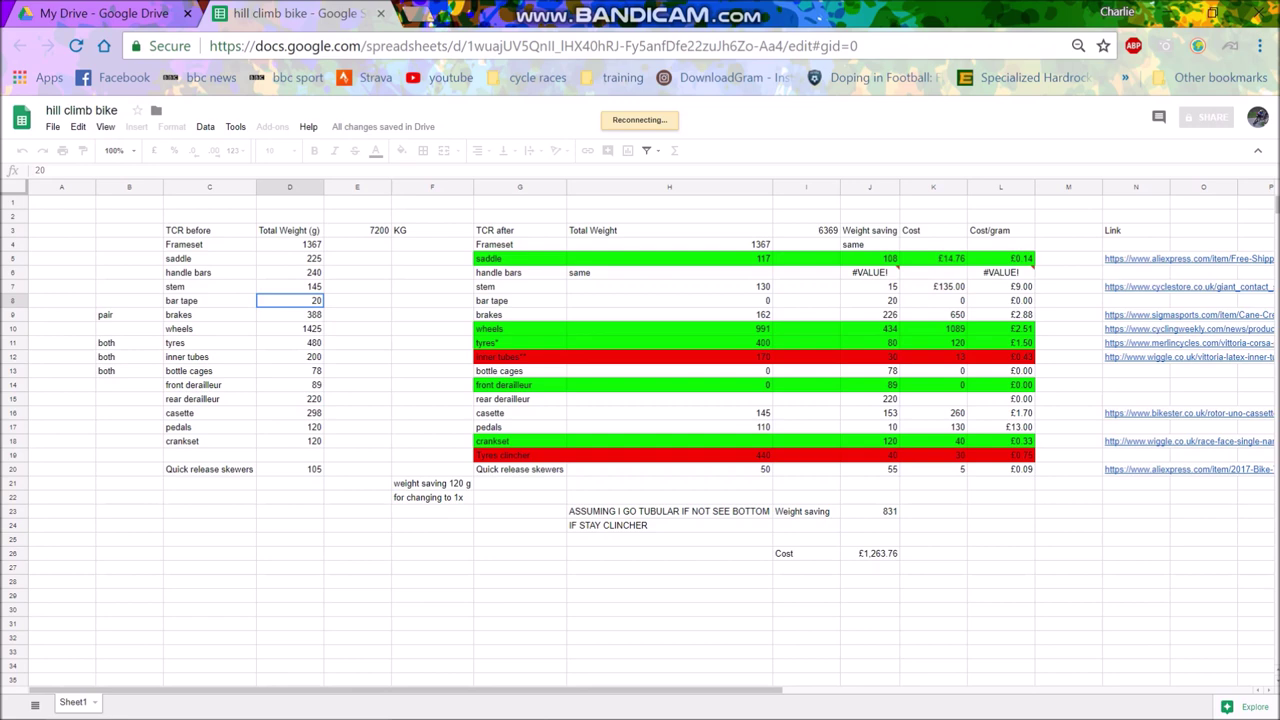
- Review the brakes' original weight, weight saving, cost and cost per gram
left_click(290, 315)
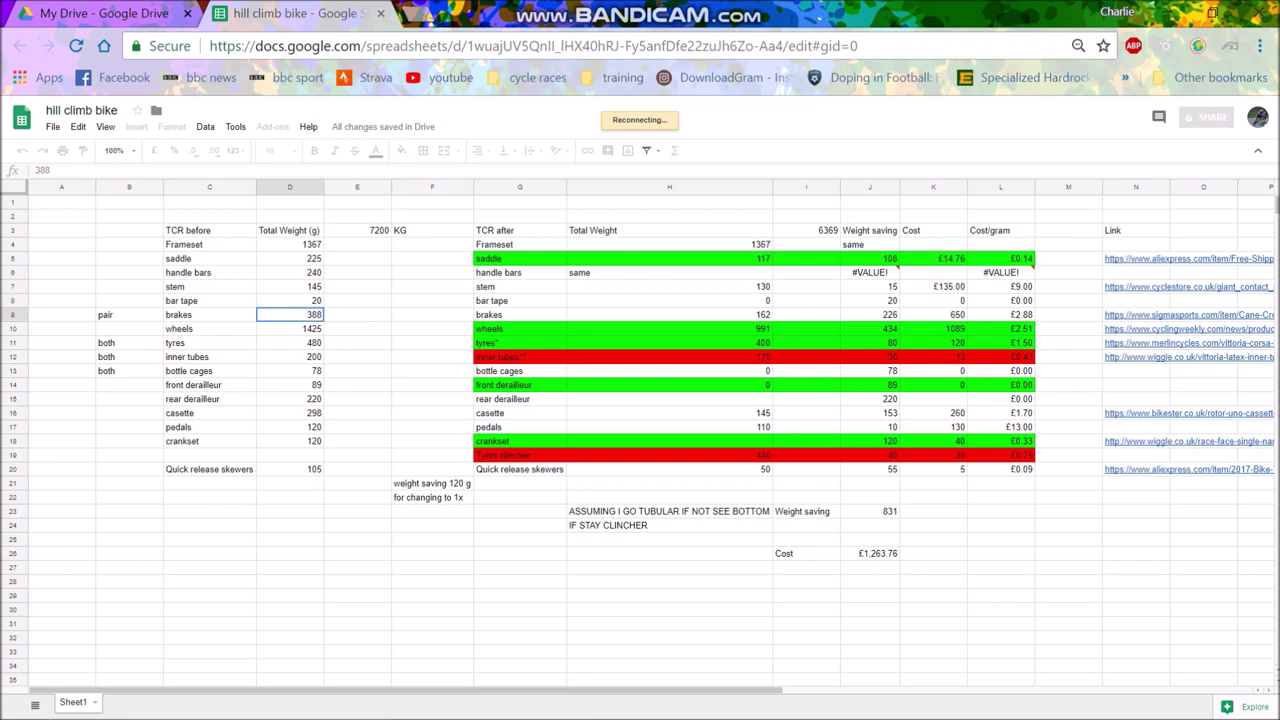
left_click(870, 329)
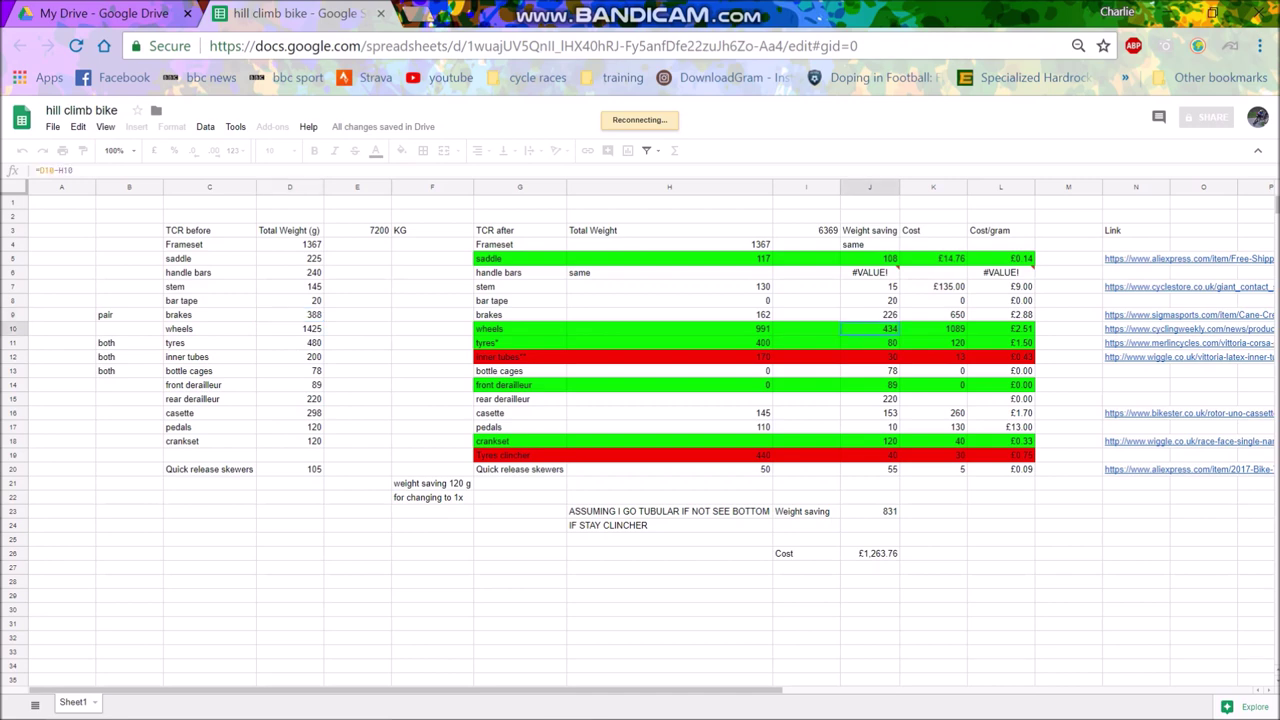
left_click(870, 315)
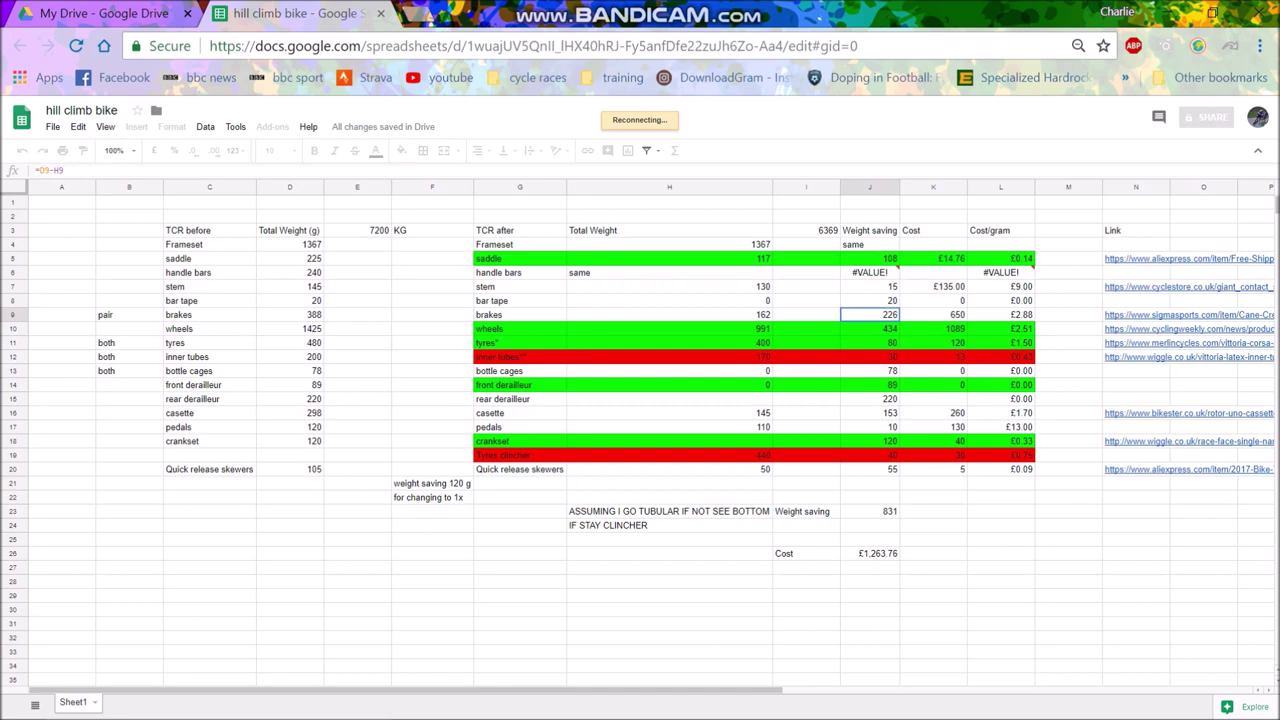
left_click(933, 315)
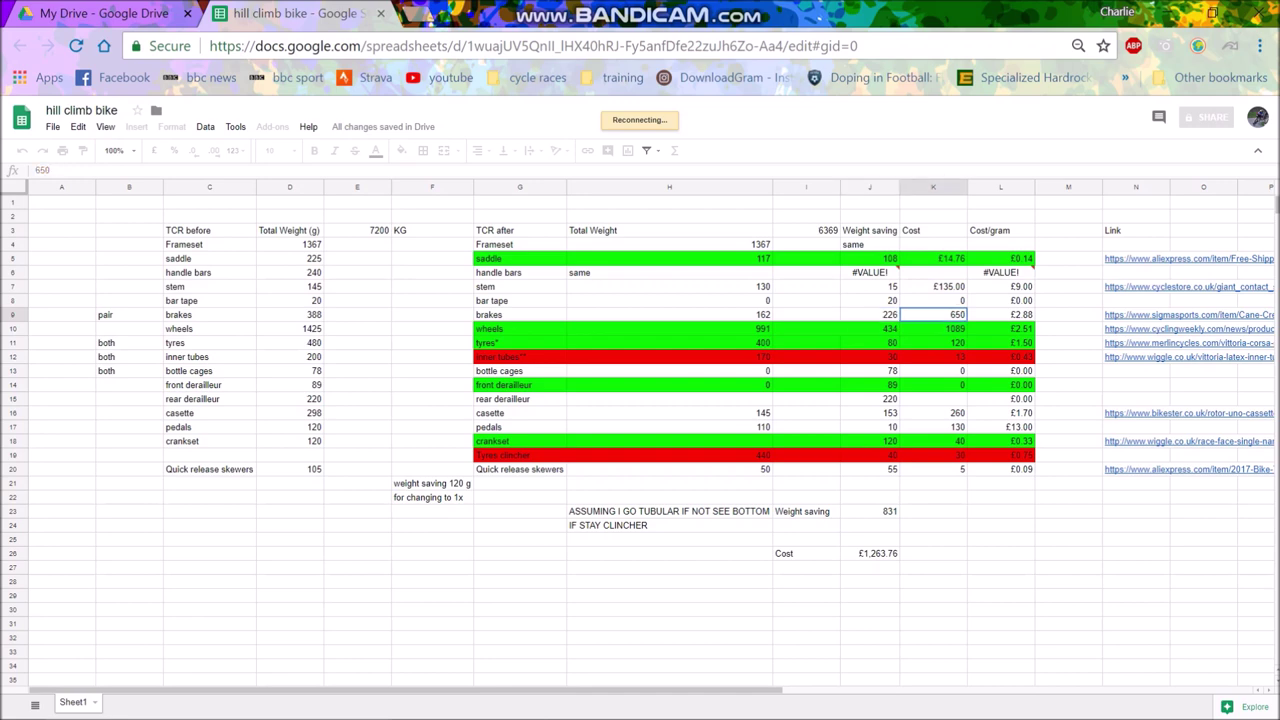
left_click(1001, 315)
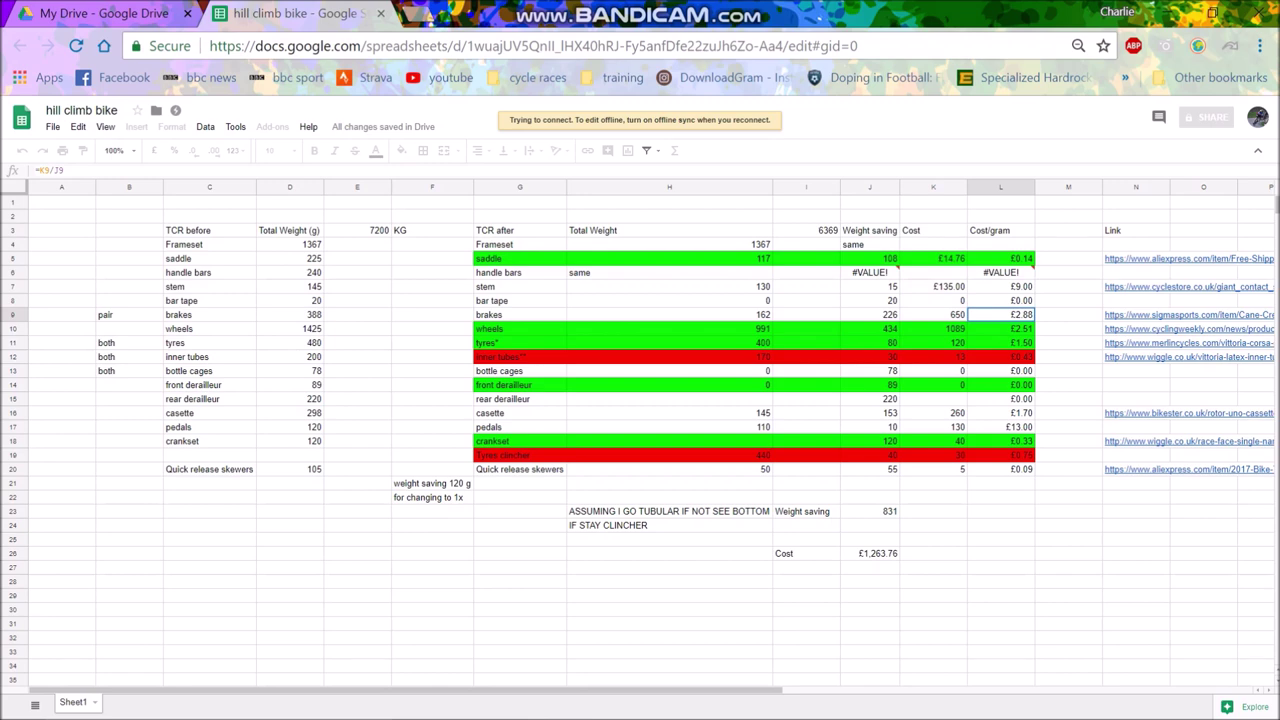
left_click(520, 315)
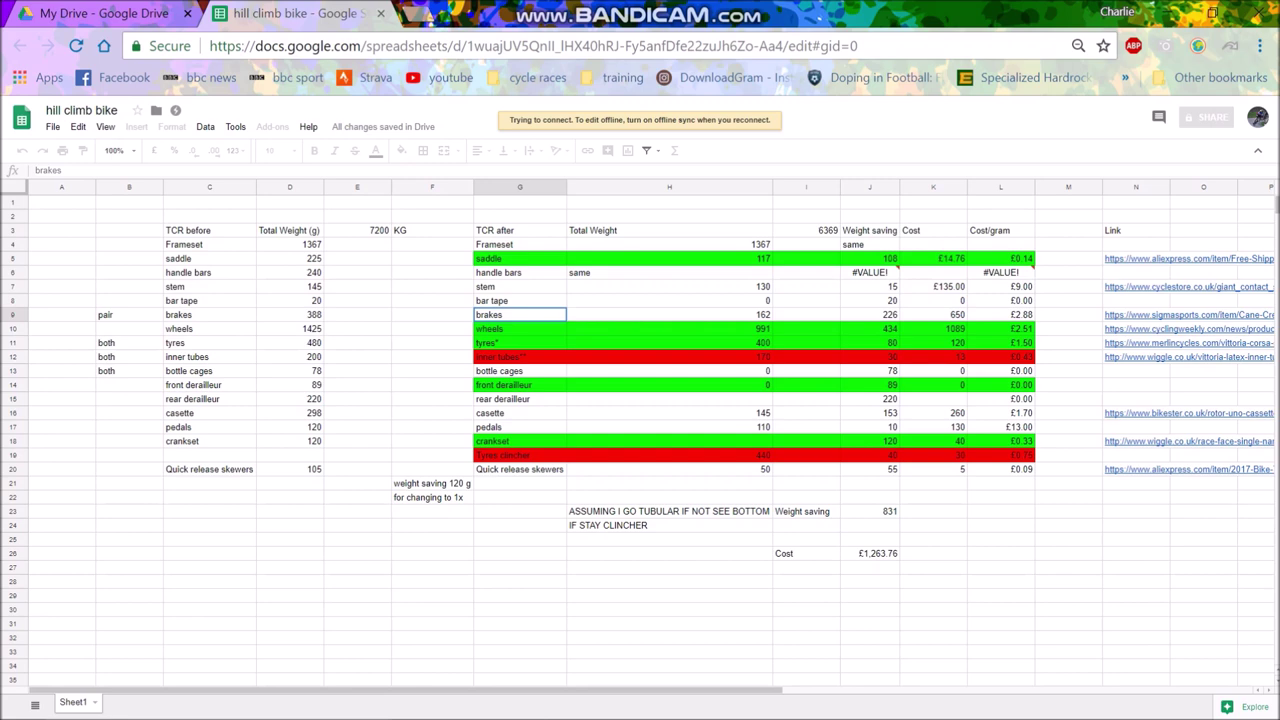
- Examine the replacement wheels' weight, weight saving, cost and cost per gram
left_click(520, 329)
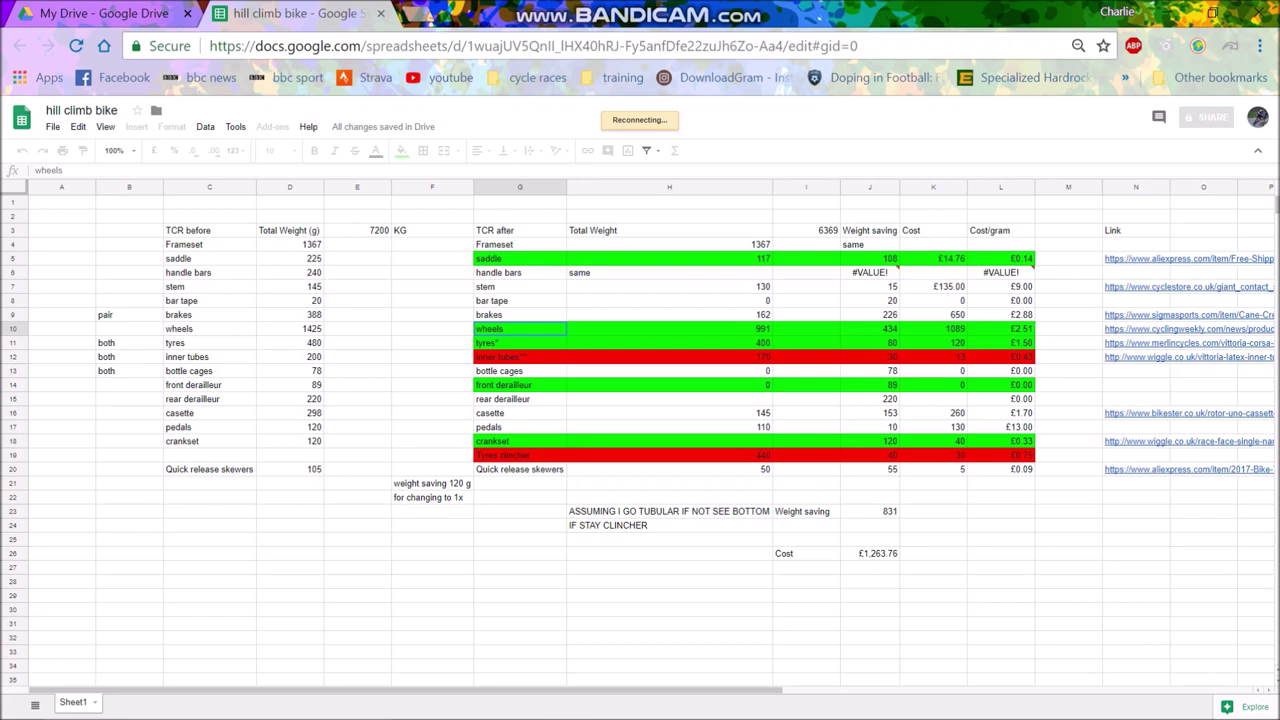
left_click(1001, 329)
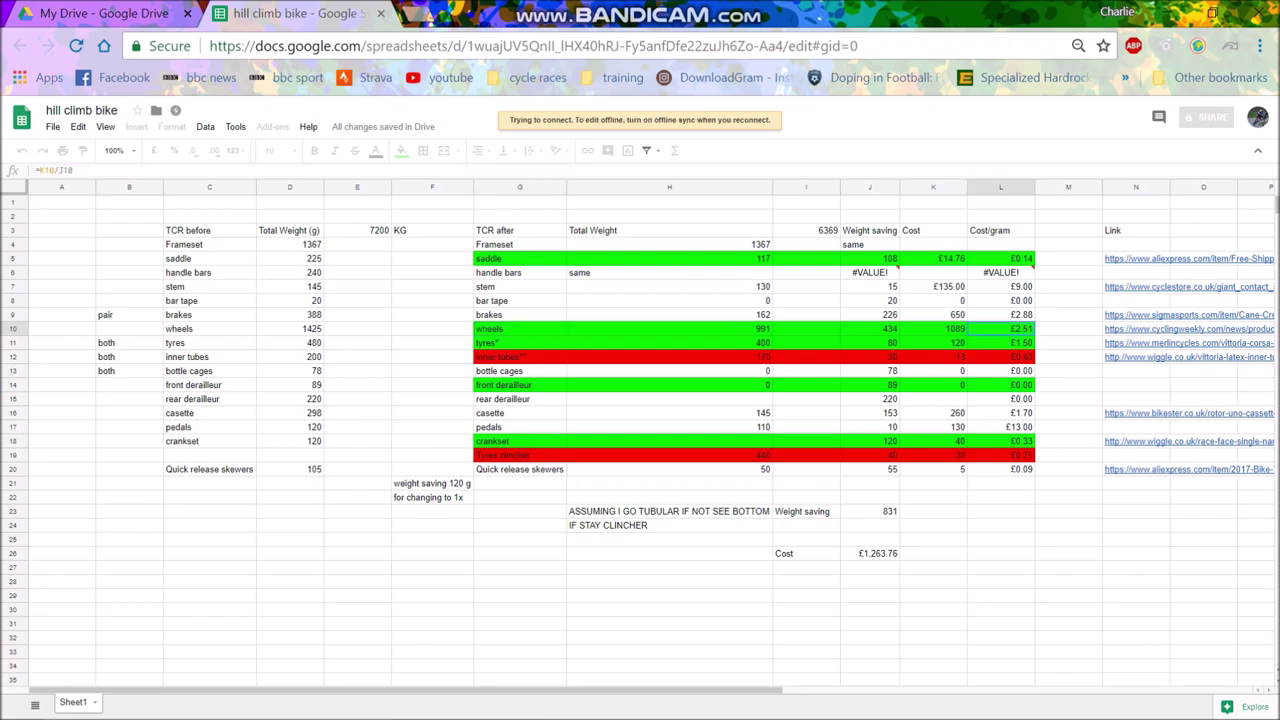
left_click(870, 329)
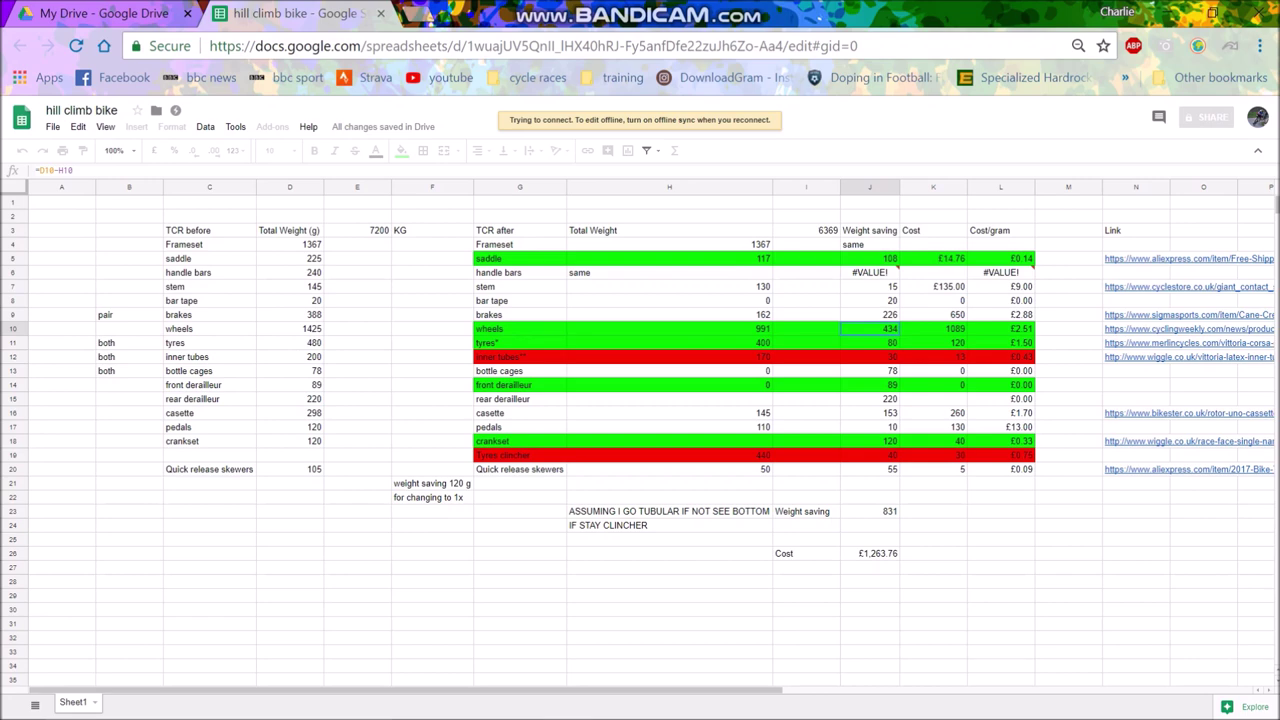
left_click(670, 259)
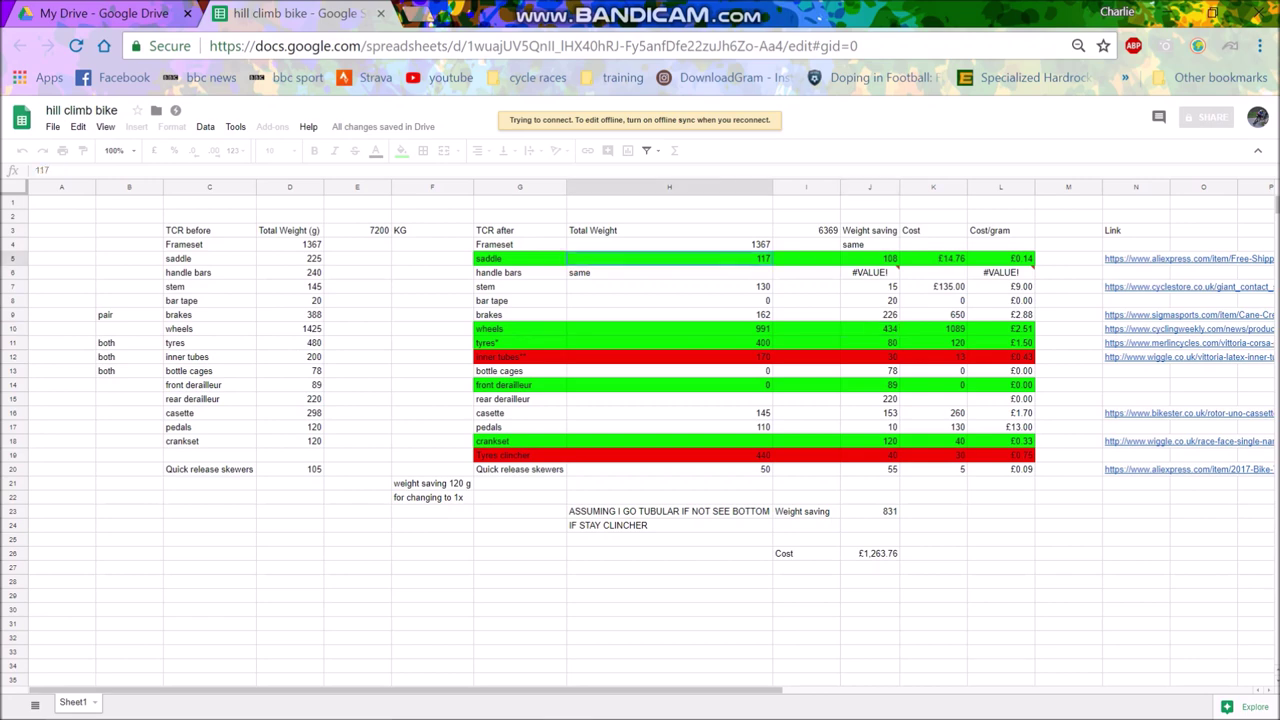
left_click(670, 329)
left_click(806, 329)
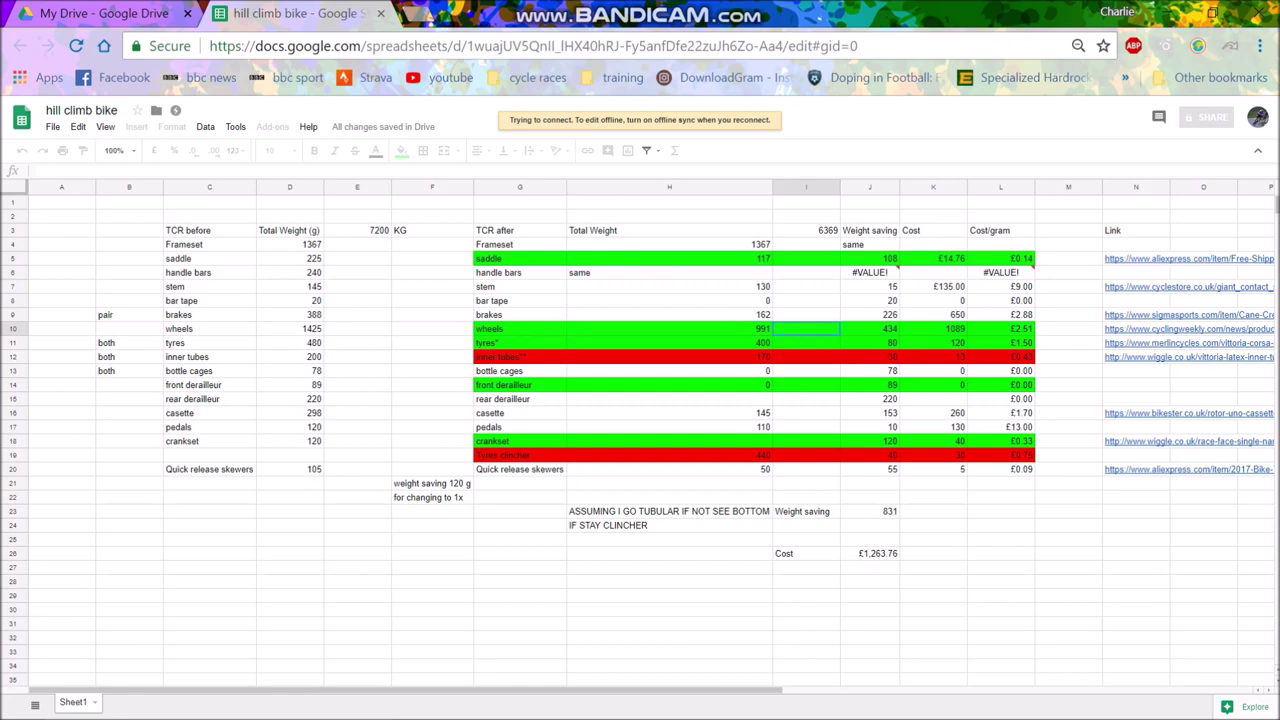
left_click(870, 329)
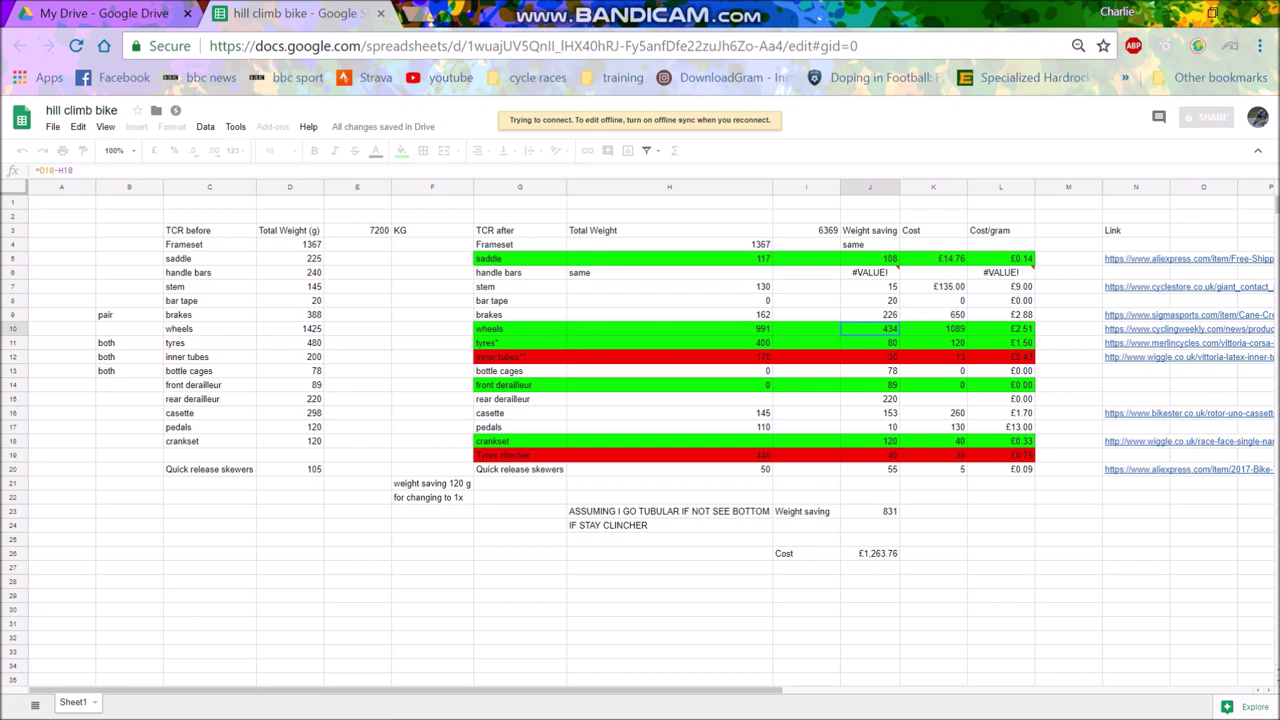
left_click(933, 329)
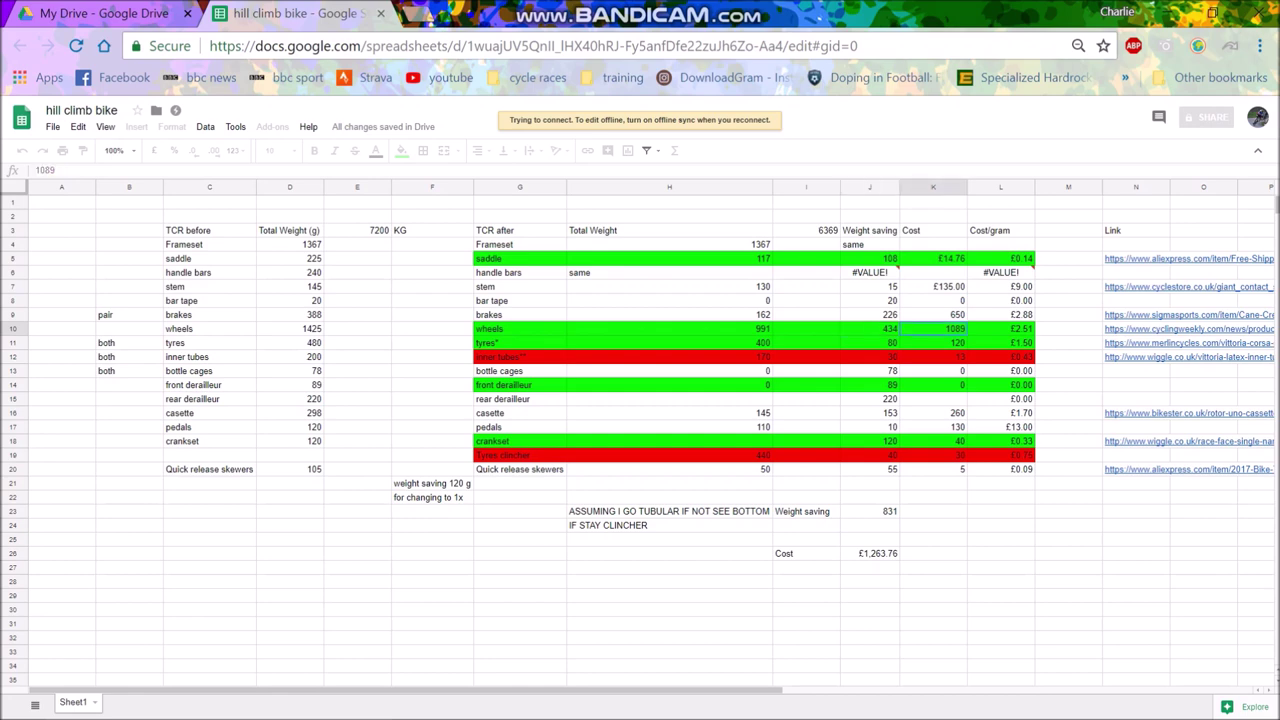
left_click(670, 329)
- Compare the weight saving and cost per gram of the tyres upgrade with those of the clincher tyres
left_click(670, 343)
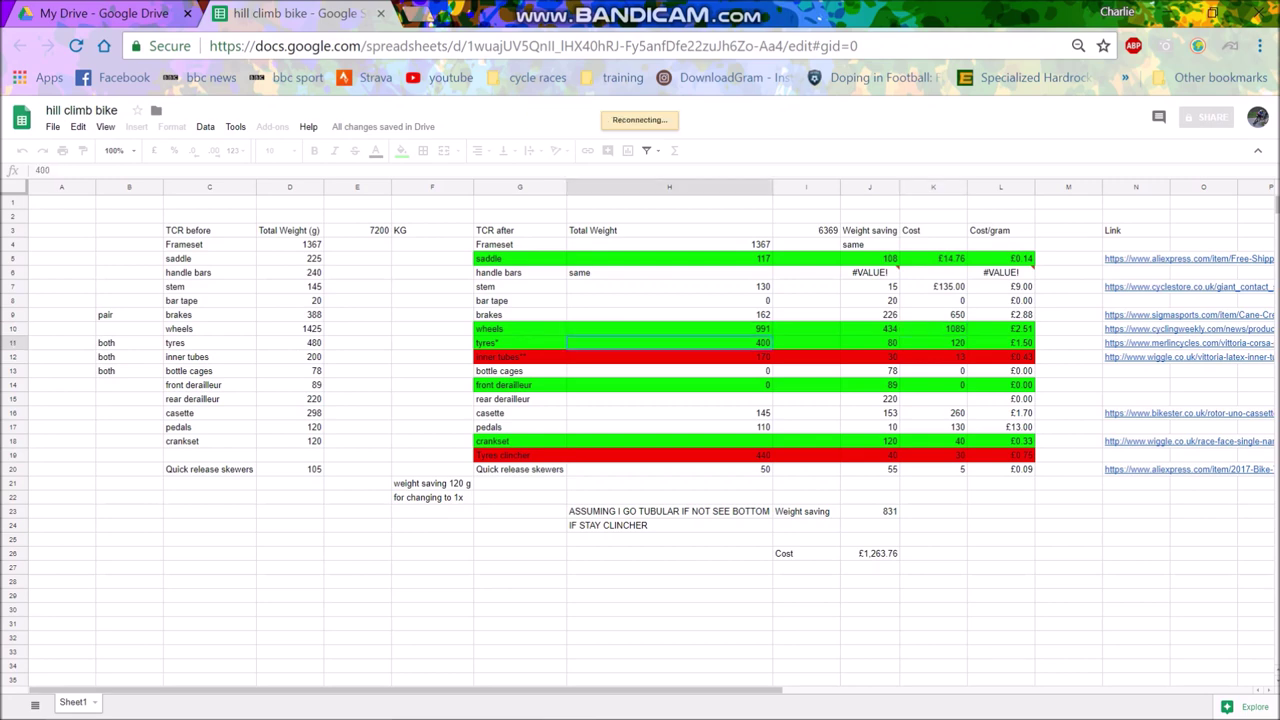
left_click(870, 343)
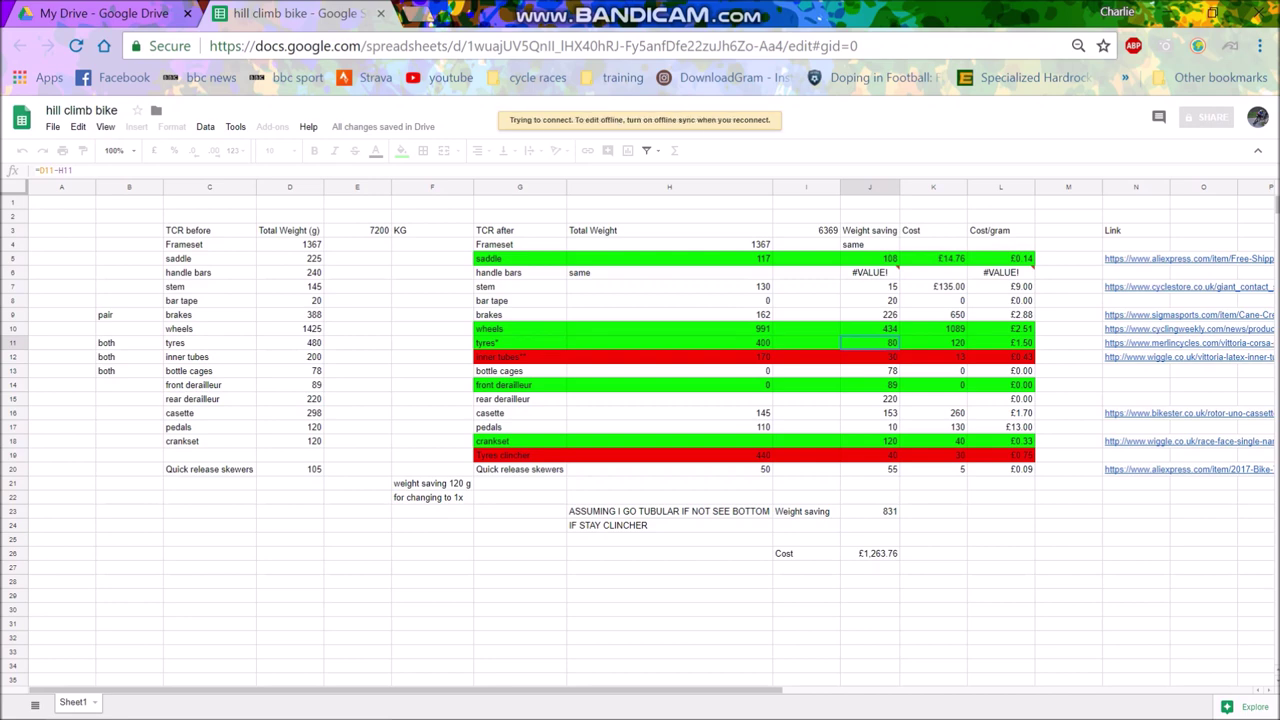
left_click(1001, 343)
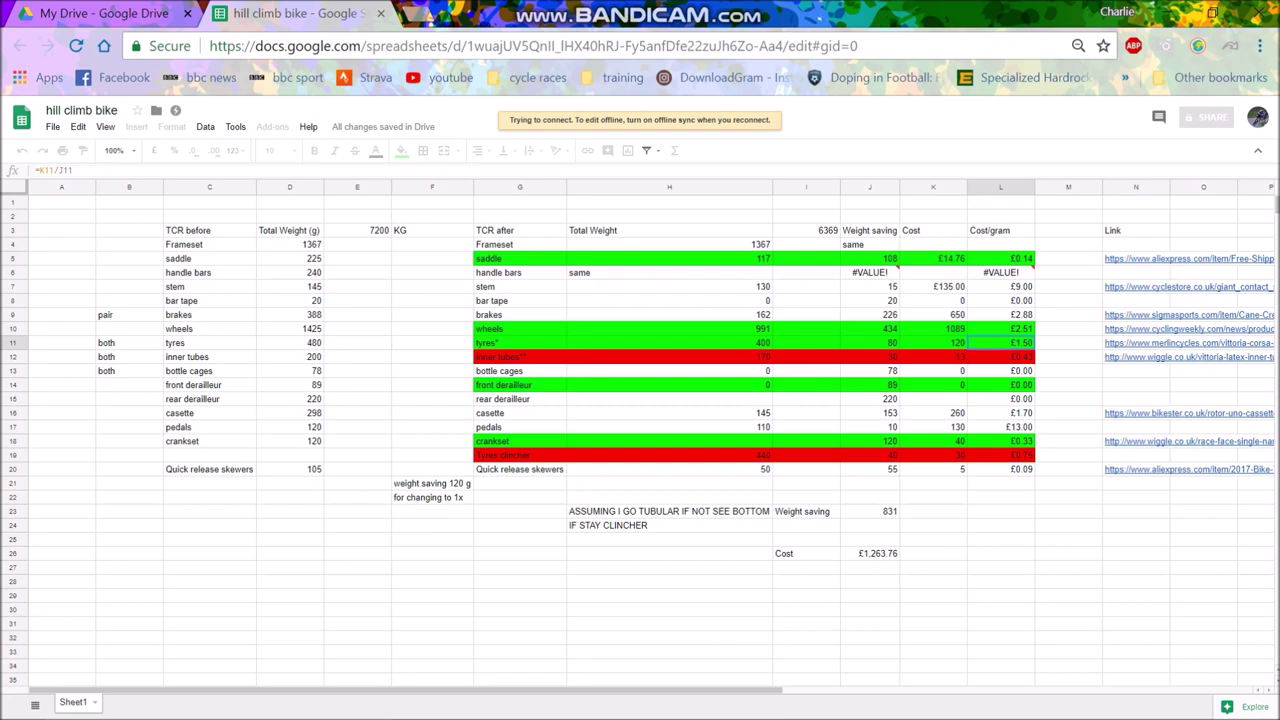
left_click(870, 456)
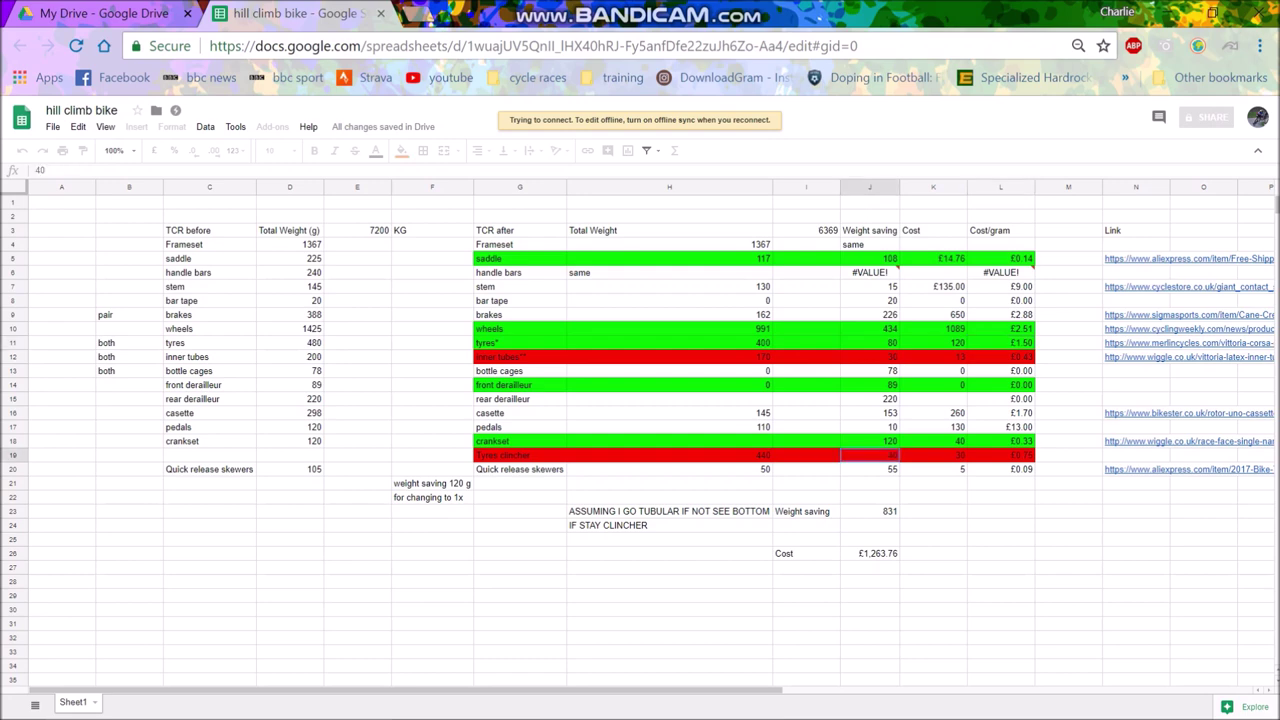
left_click(1001, 456)
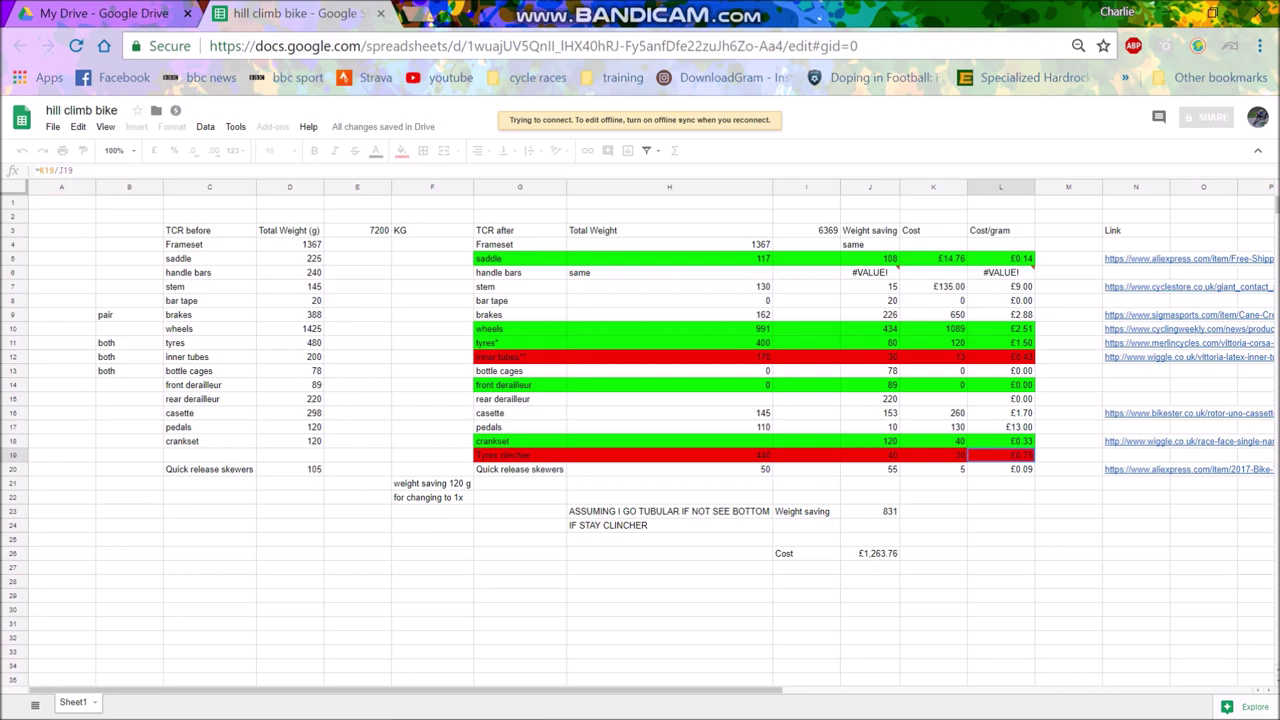
- Examine the inner tubes upgrade's weight saving, cost and cost per gram
left_click(520, 357)
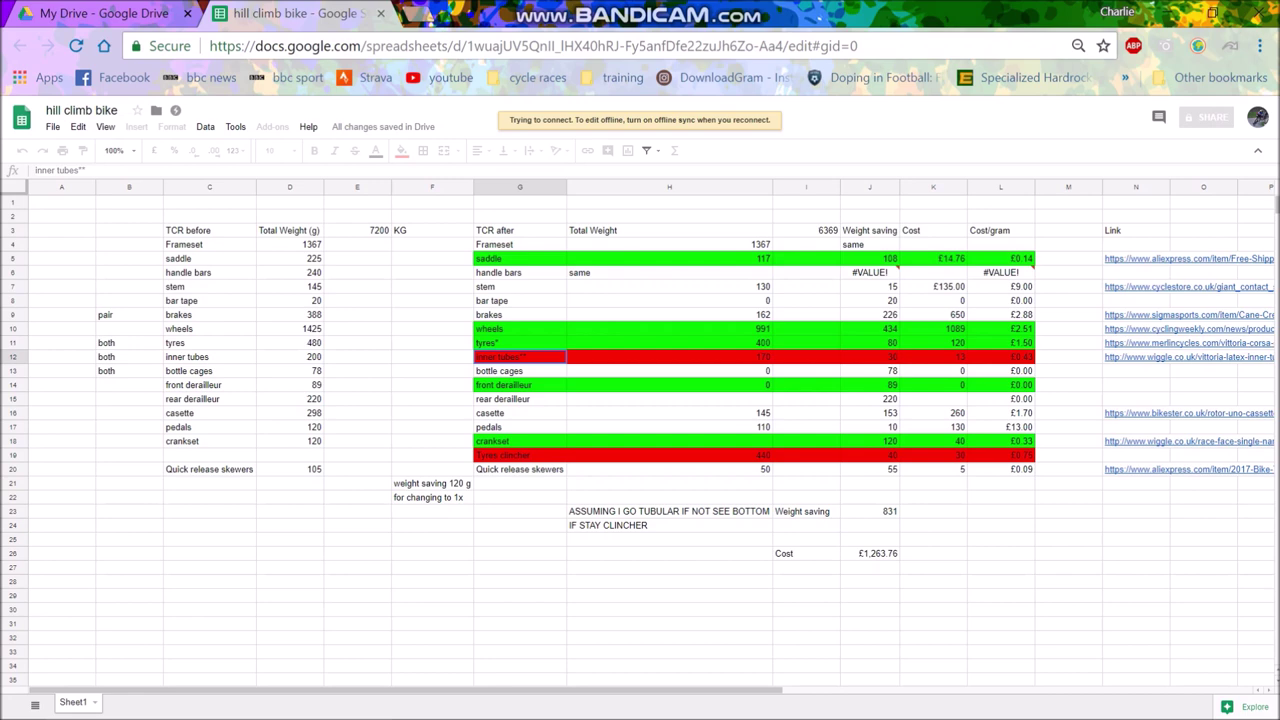
left_click(870, 357)
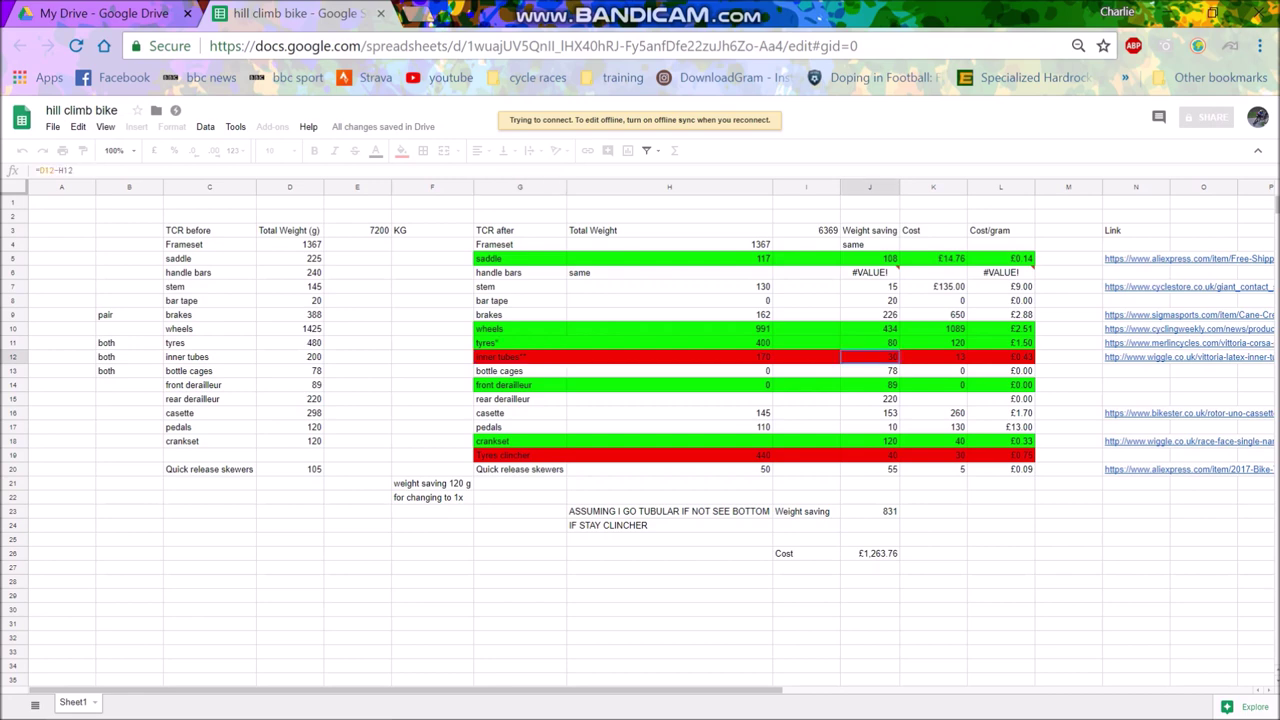
left_click(933, 357)
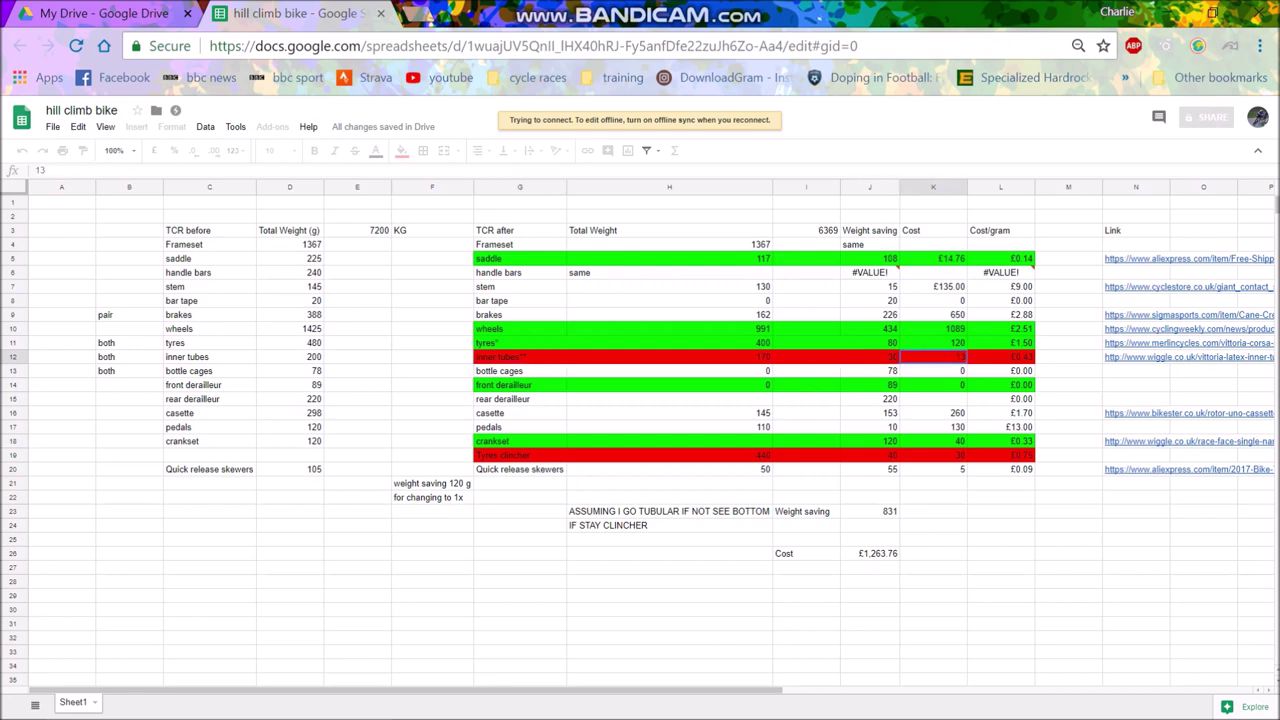
left_click(1001, 357)
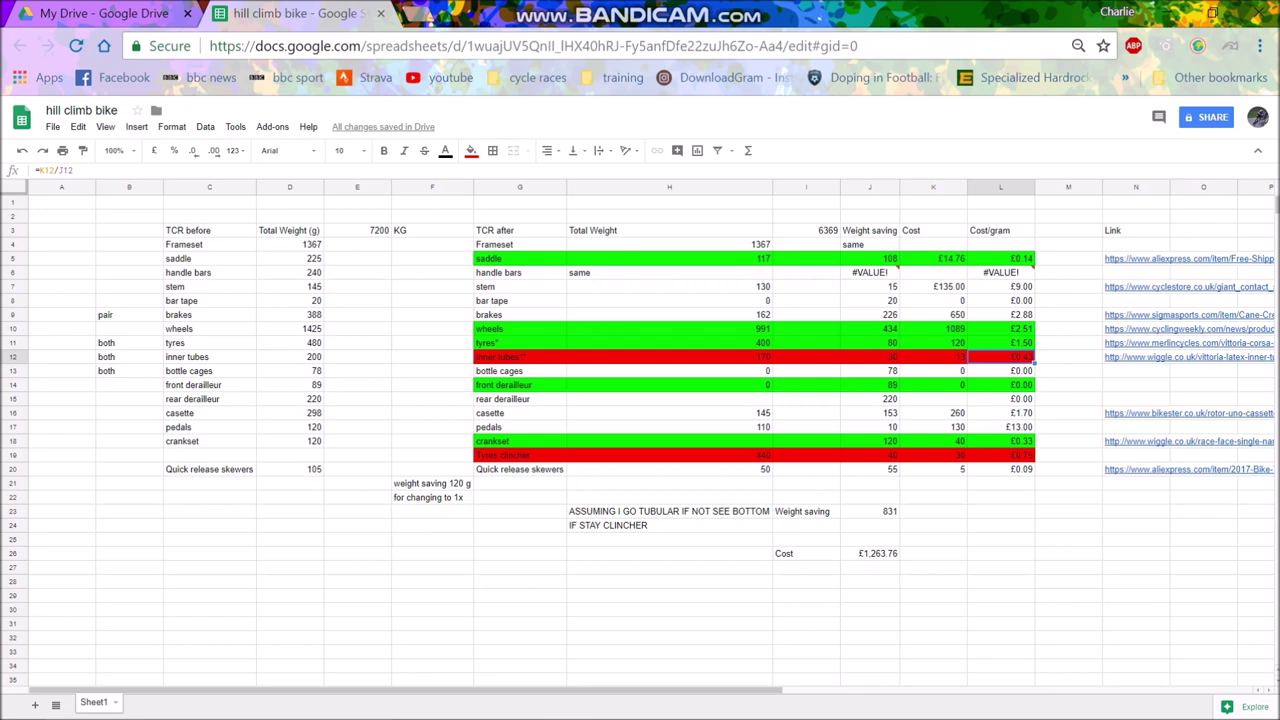
- Review the bottle cages row and compare its weight saving with that of the inner tubes
left_click(669, 371)
left_click(520, 371)
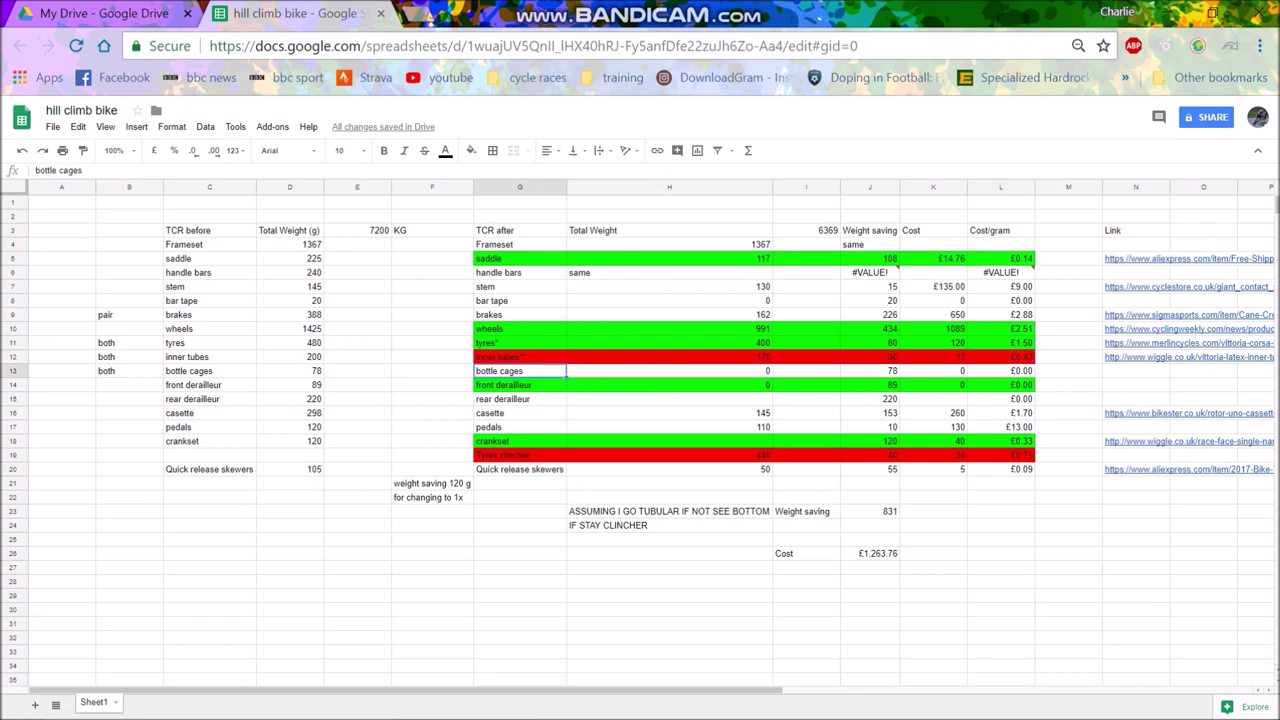
left_click(870, 357)
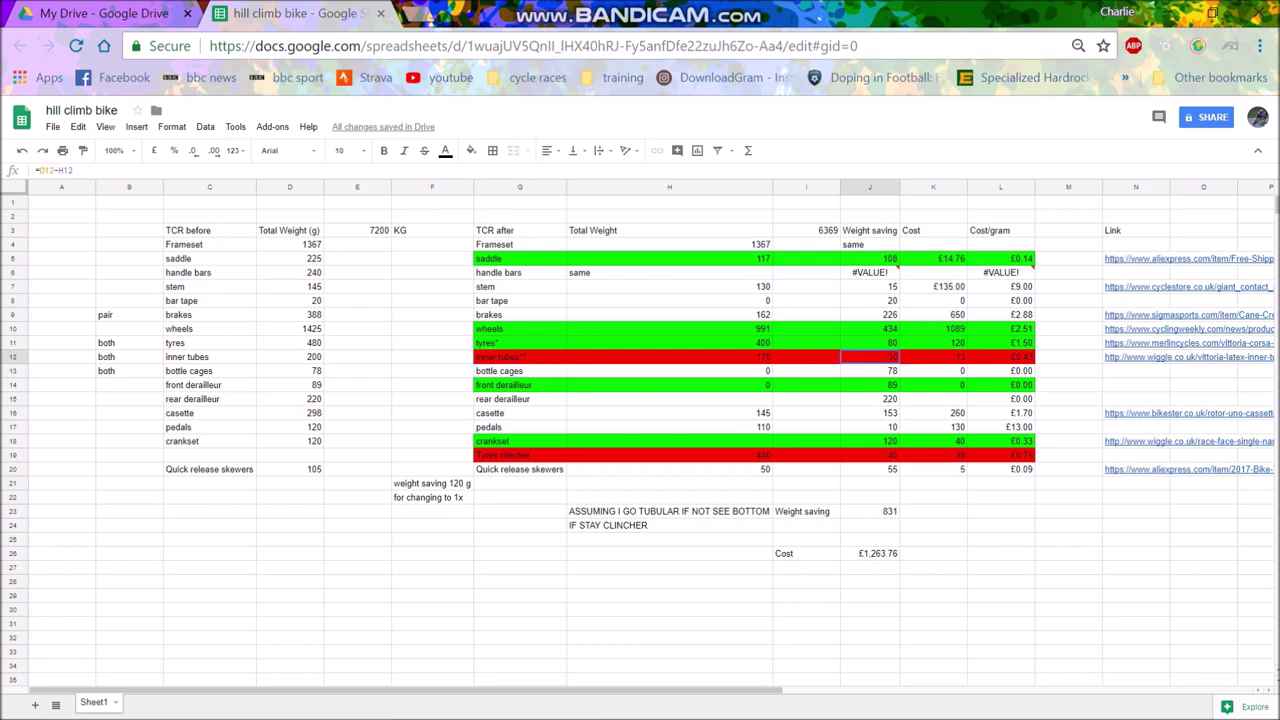
left_click(870, 371)
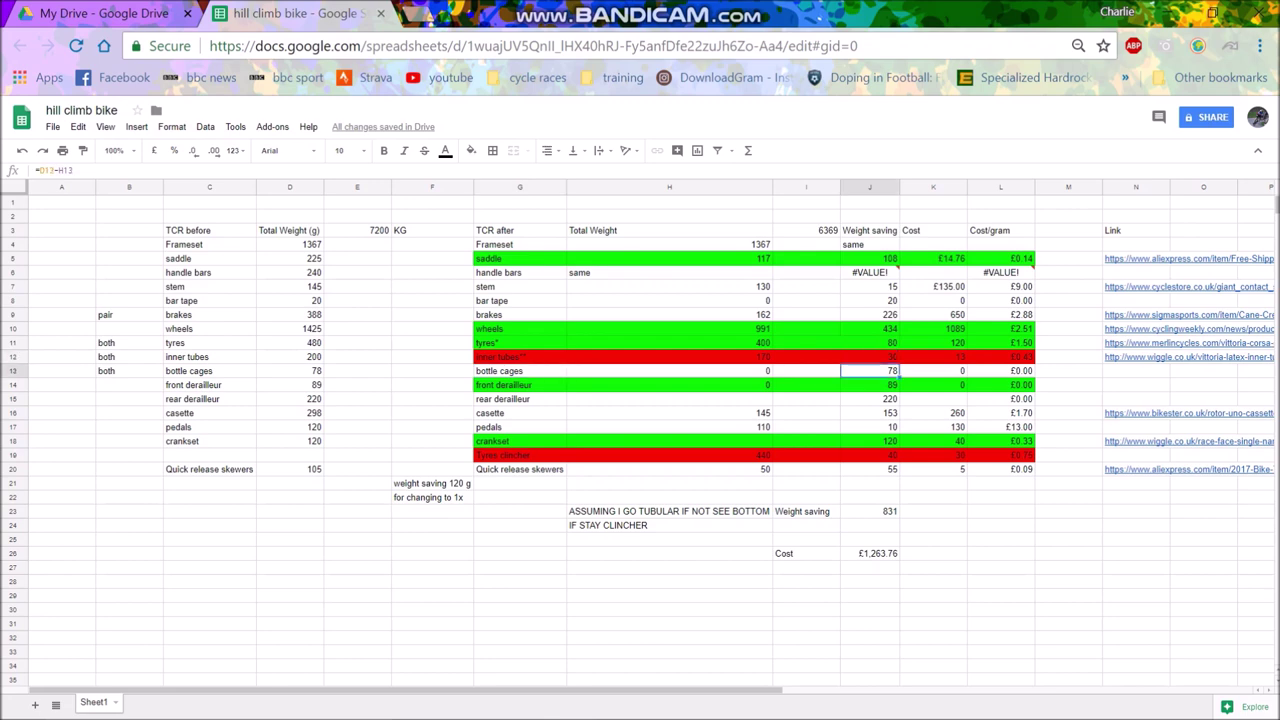
- Review the rear derailleur's weight saving, the front derailleur row and the note on the weight saving for changing to 1x
left_click(520, 399)
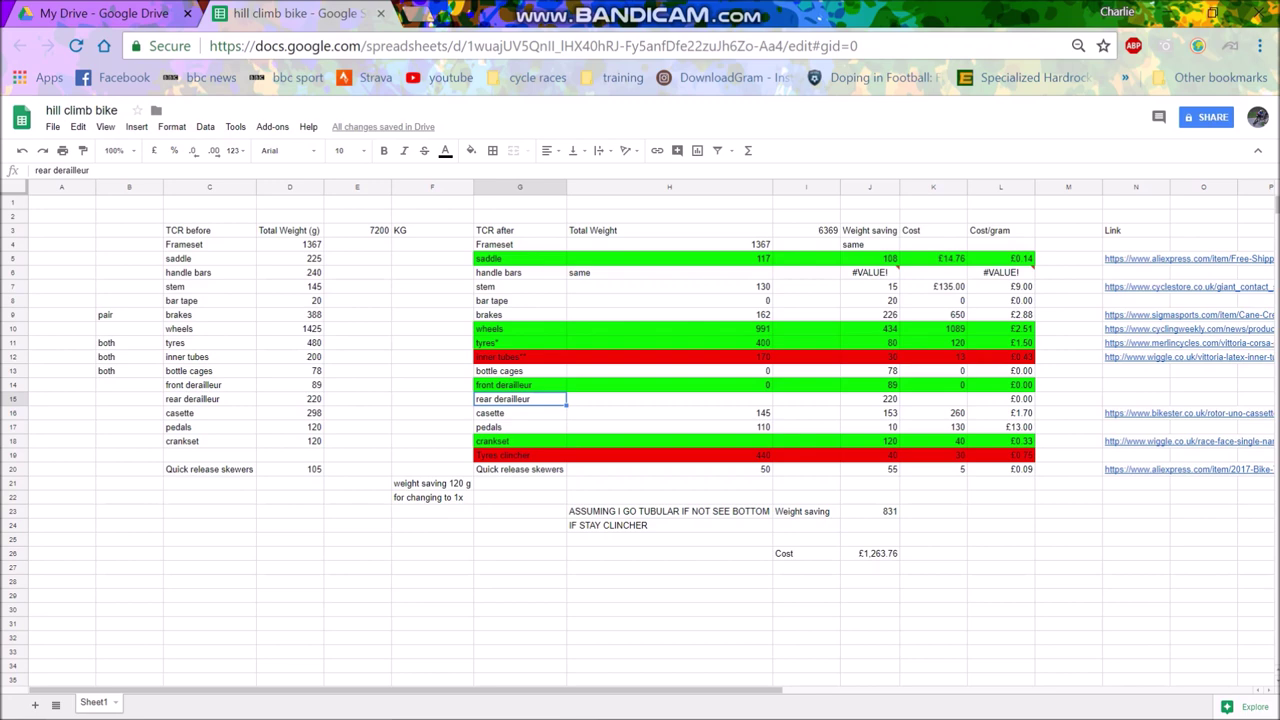
left_click(870, 399)
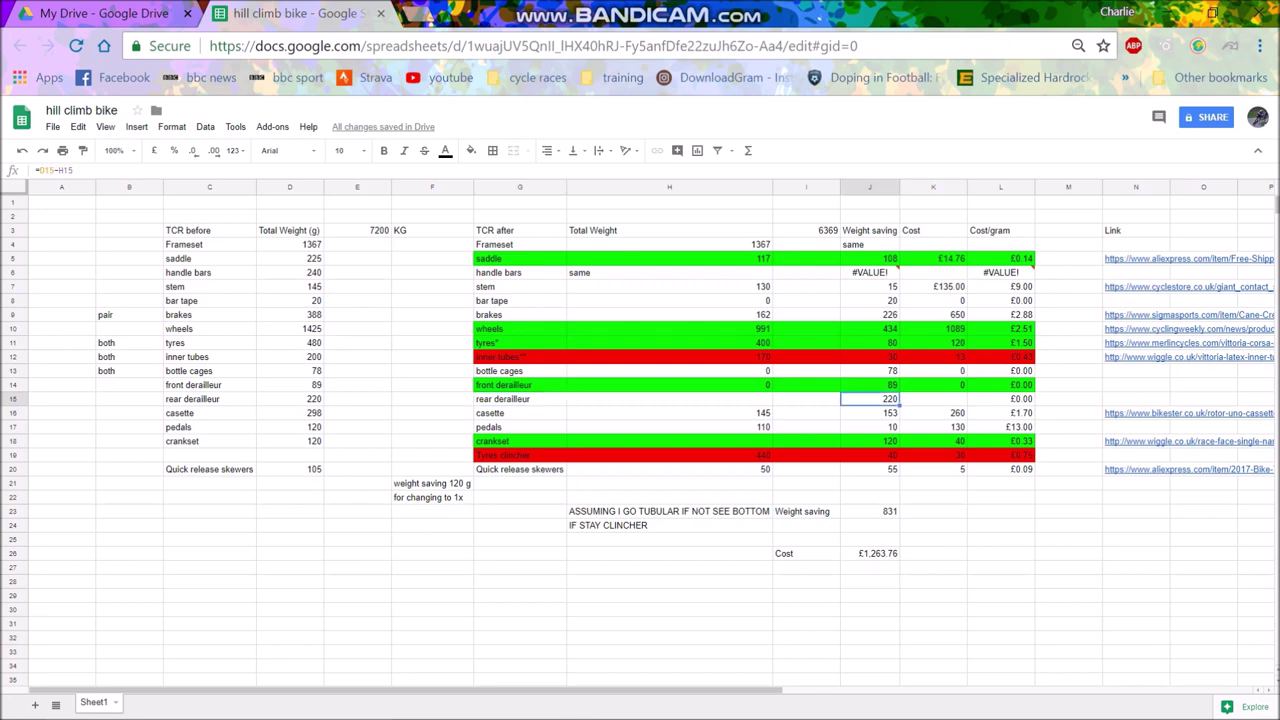
left_click(806, 385)
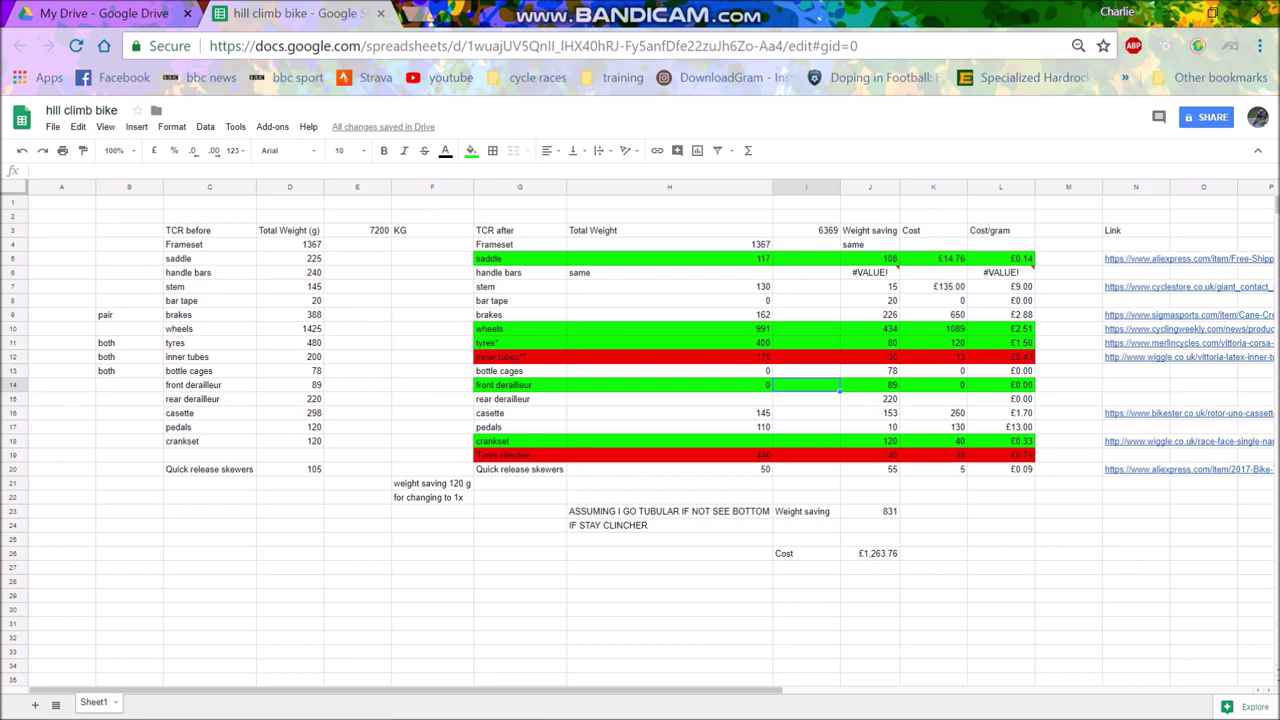
left_click(432, 484)
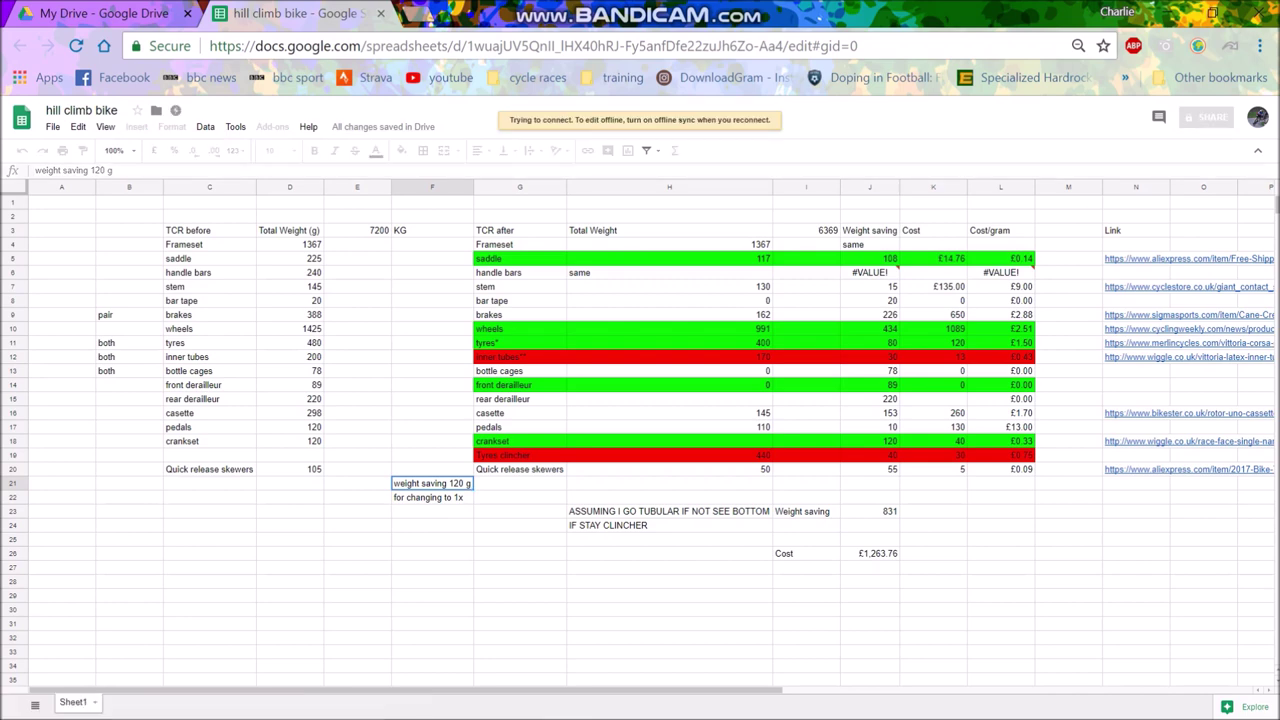
- Examine the casette's replacement weight and cost per gram, and compare the latter with the wheels' cost per gram
left_click(519, 413)
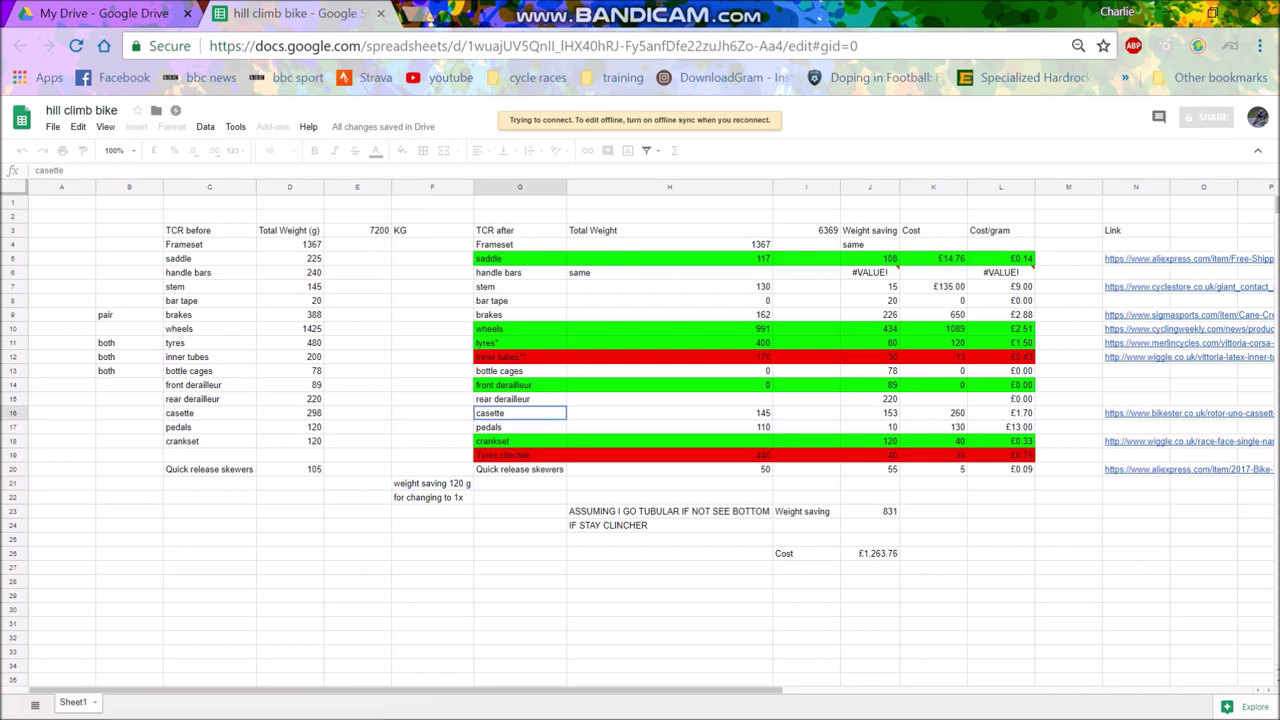
left_click(806, 413)
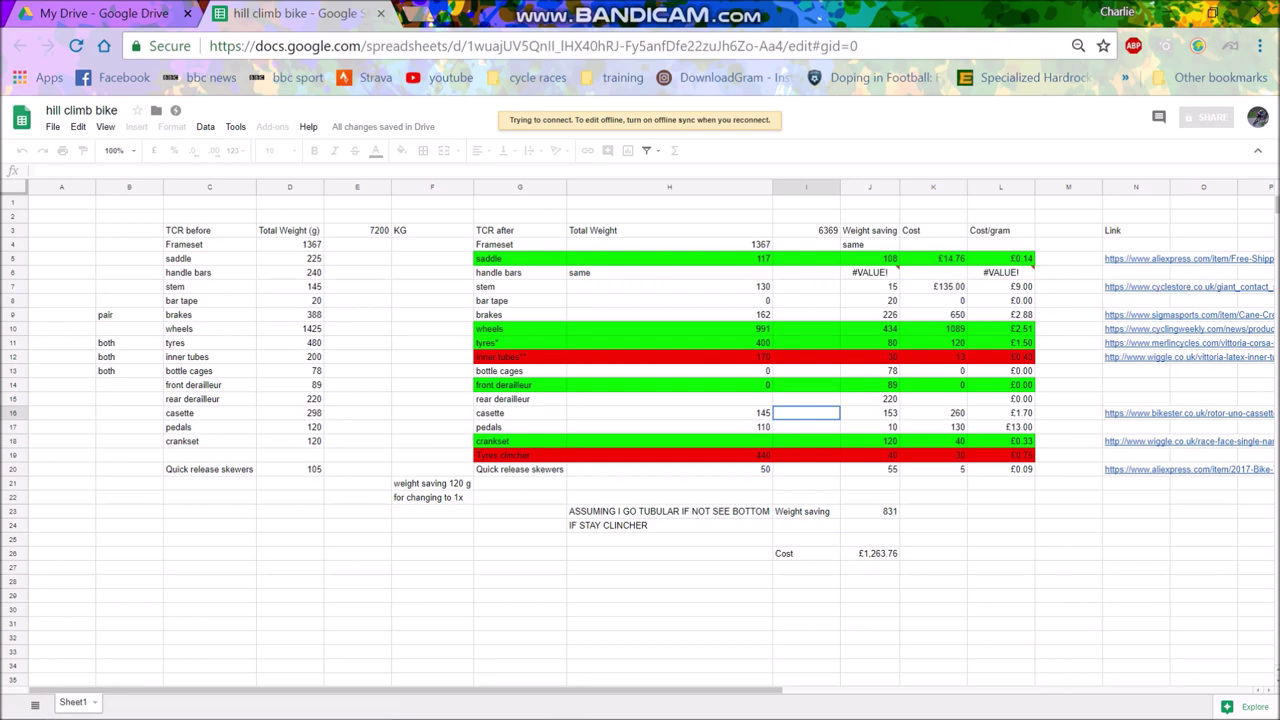
left_click(669, 413)
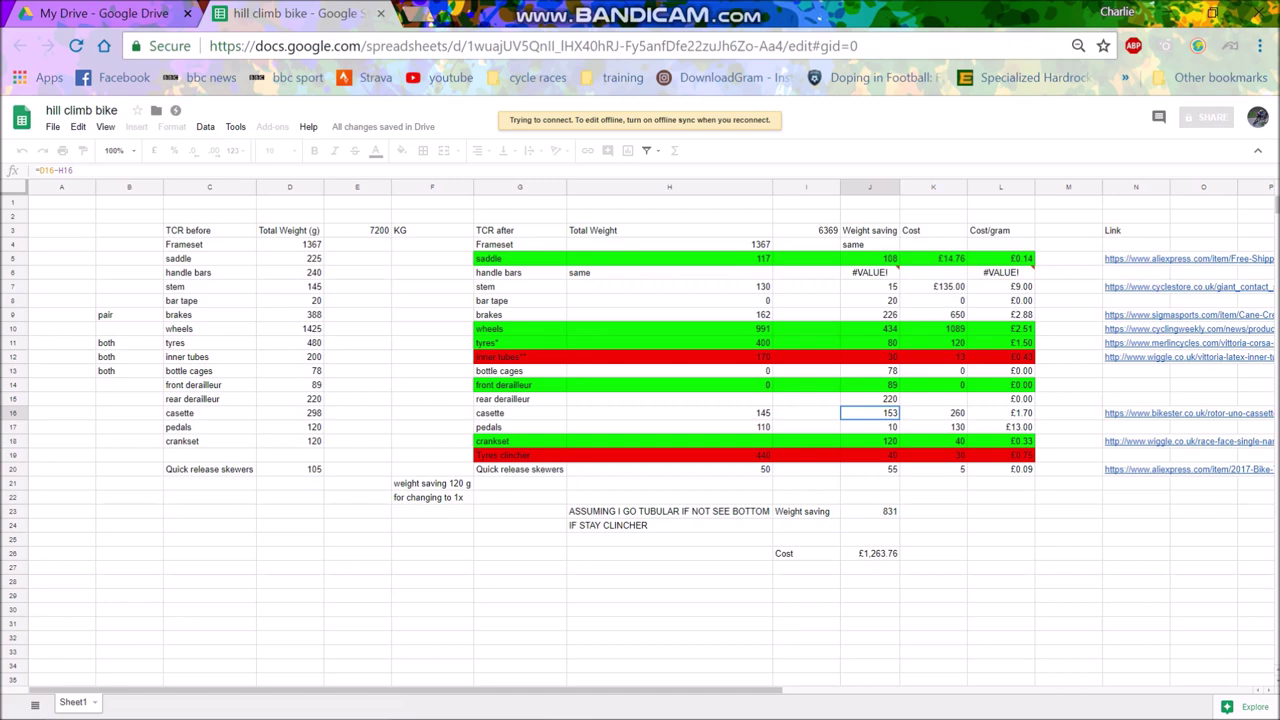
left_click(1001, 413)
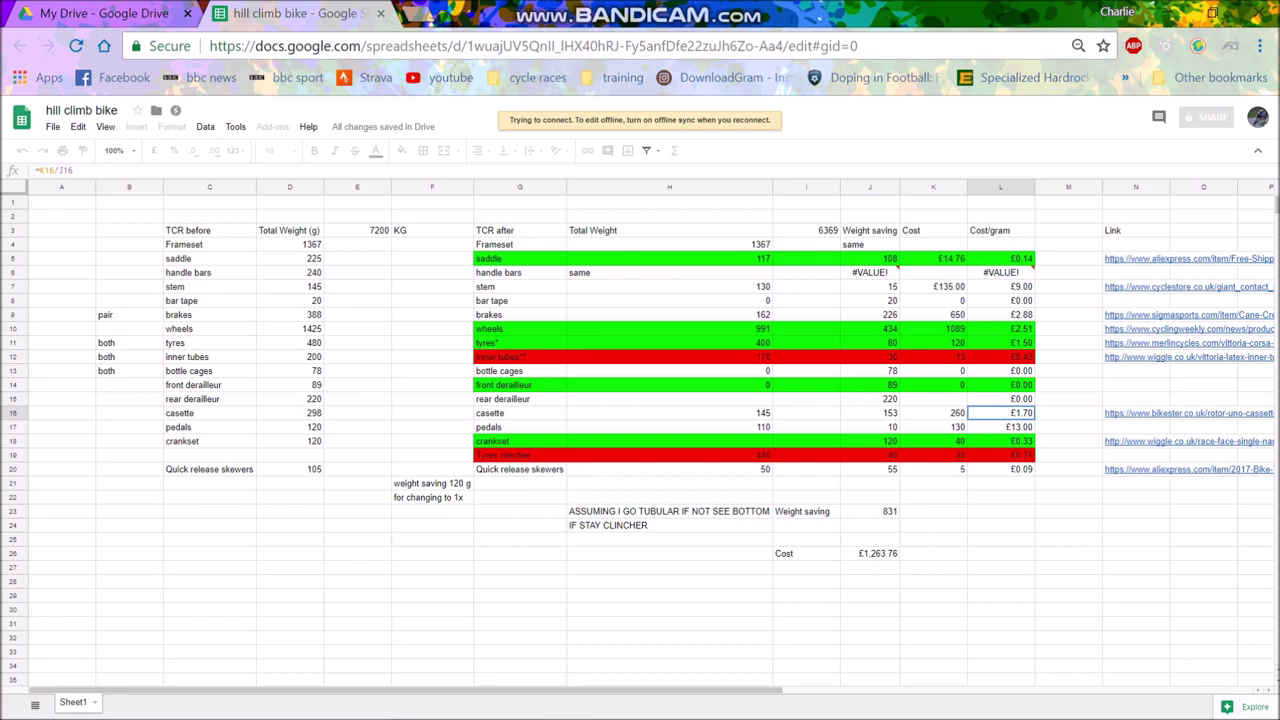
left_click(1001, 329)
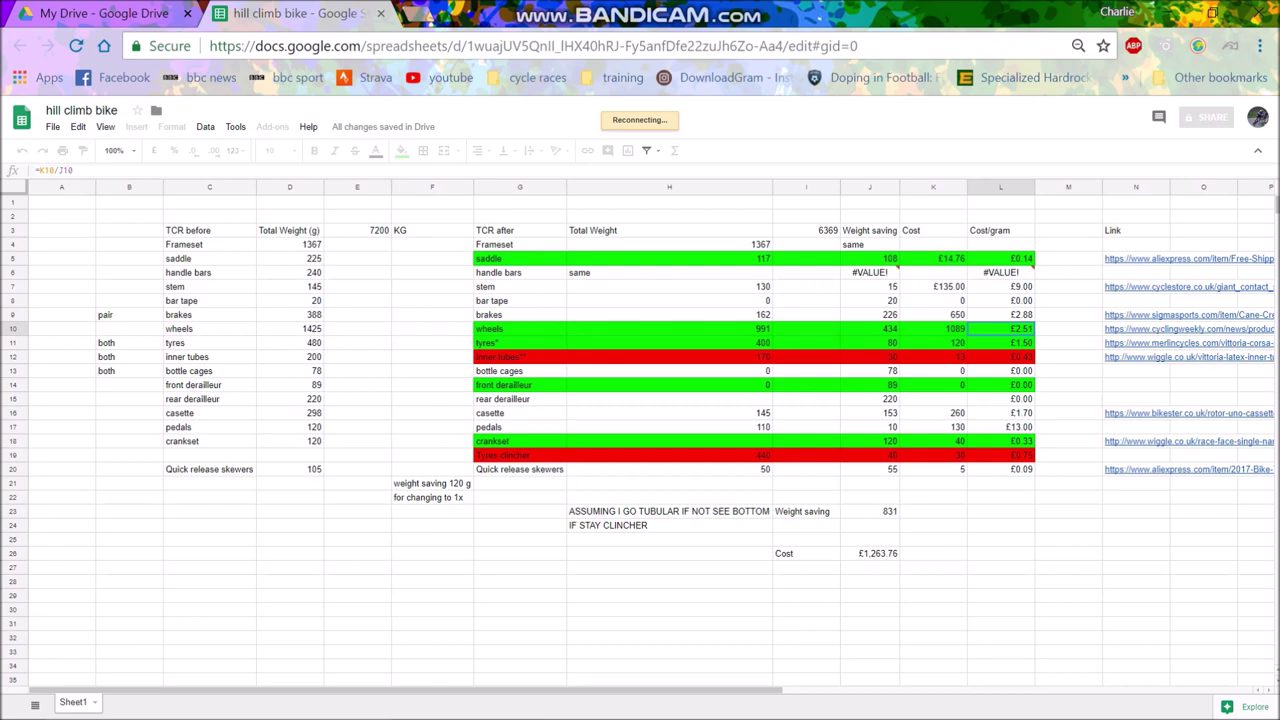
- Check the crankset upgrade's cost and the replacement pedals' weight
left_click(669, 441)
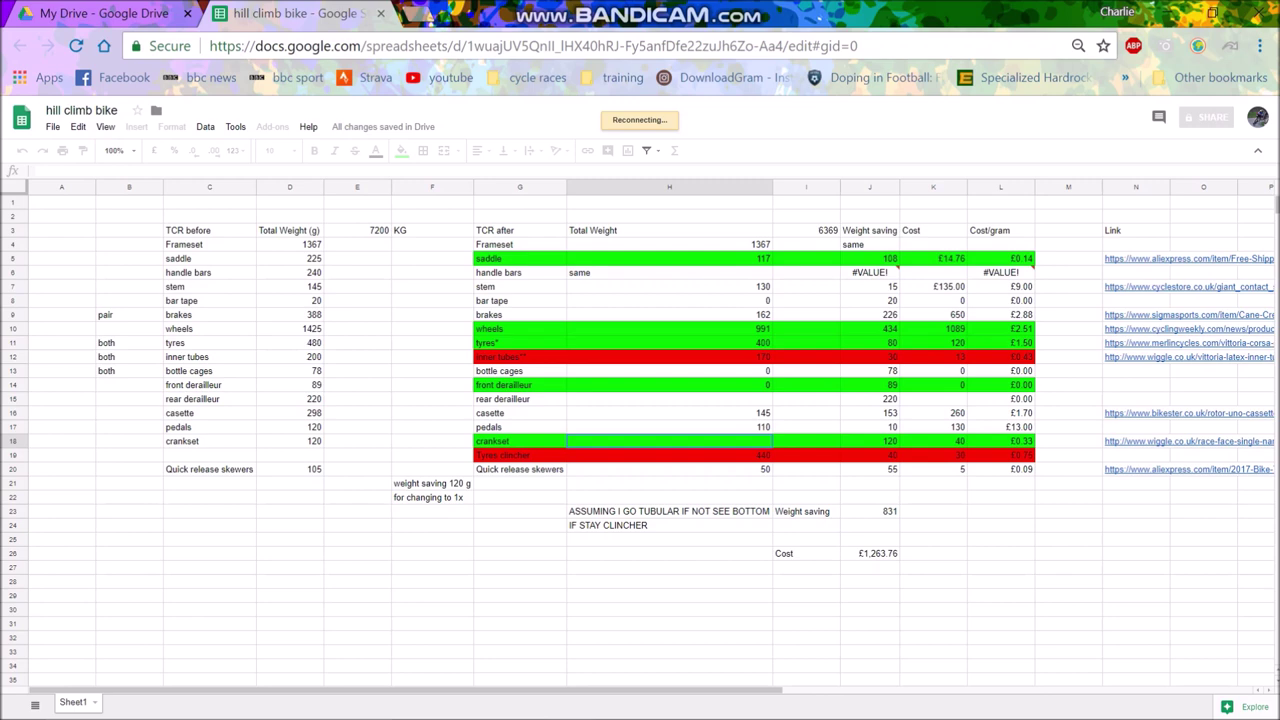
left_click(870, 427)
left_click(933, 441)
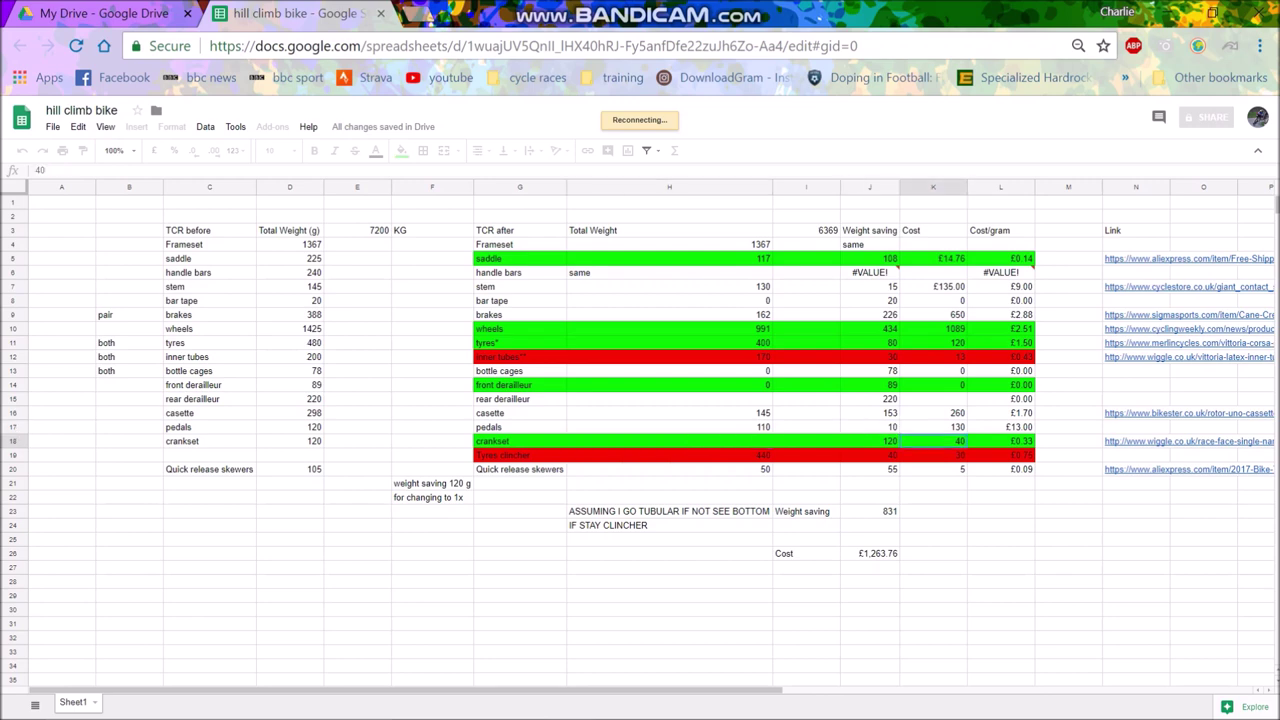
left_click(669, 427)
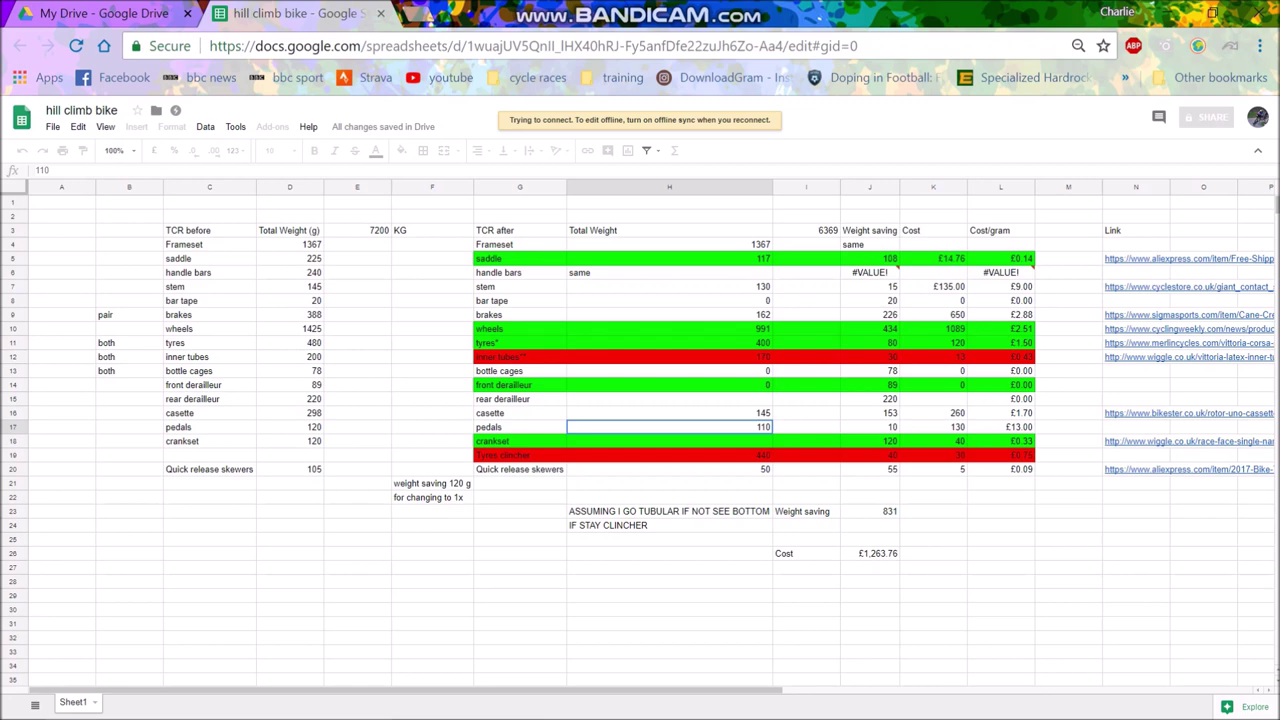
- Review the clincher tyres' weight, weight saving, cost and cost per gram
left_click(669, 455)
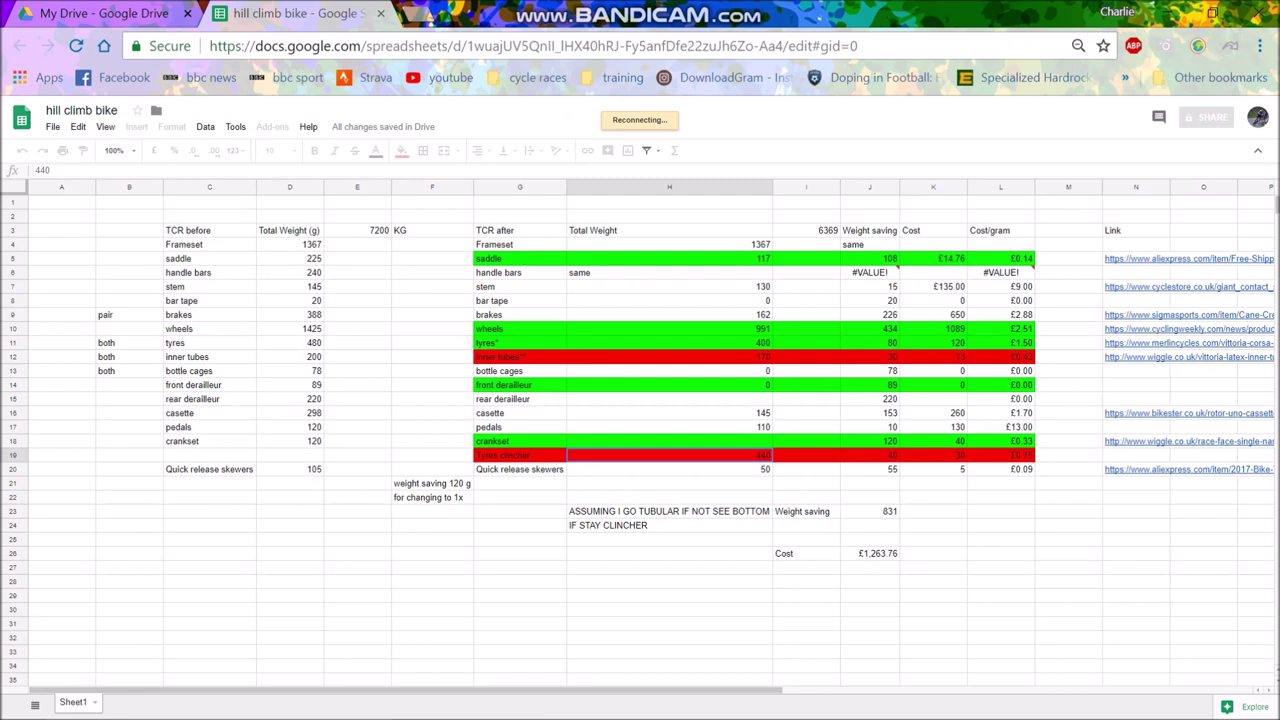
left_click(870, 455)
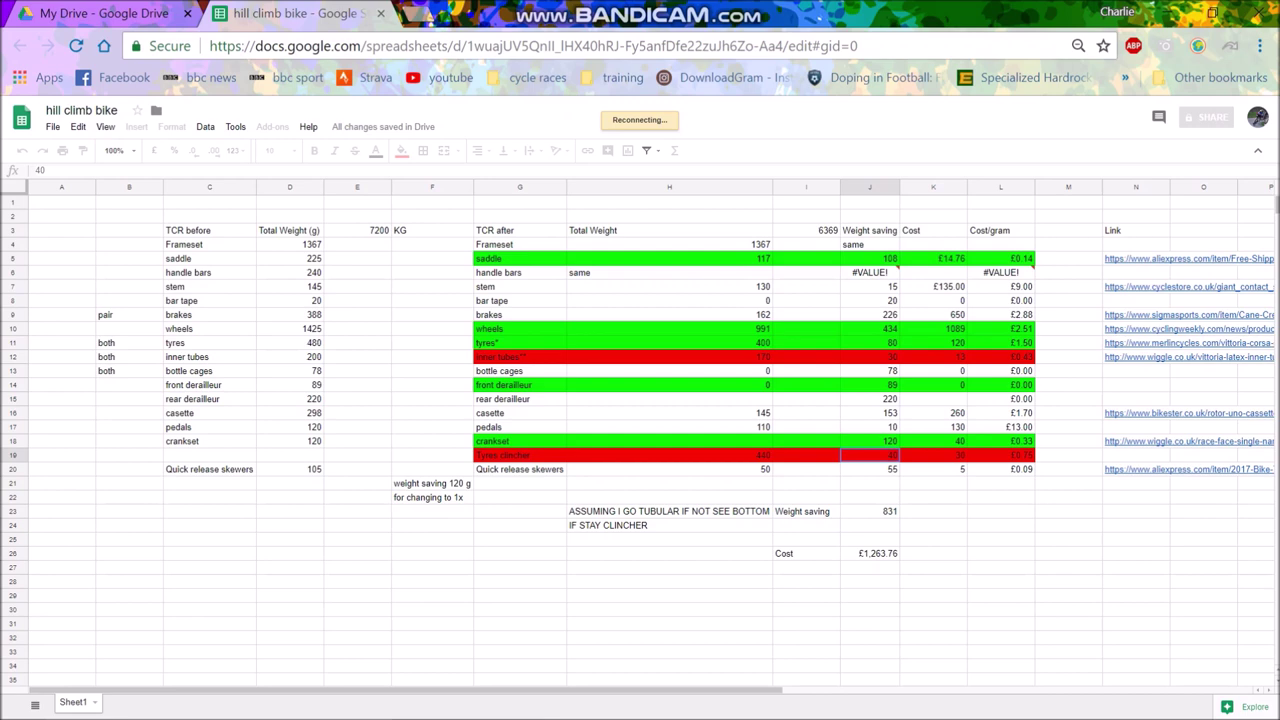
left_click(933, 455)
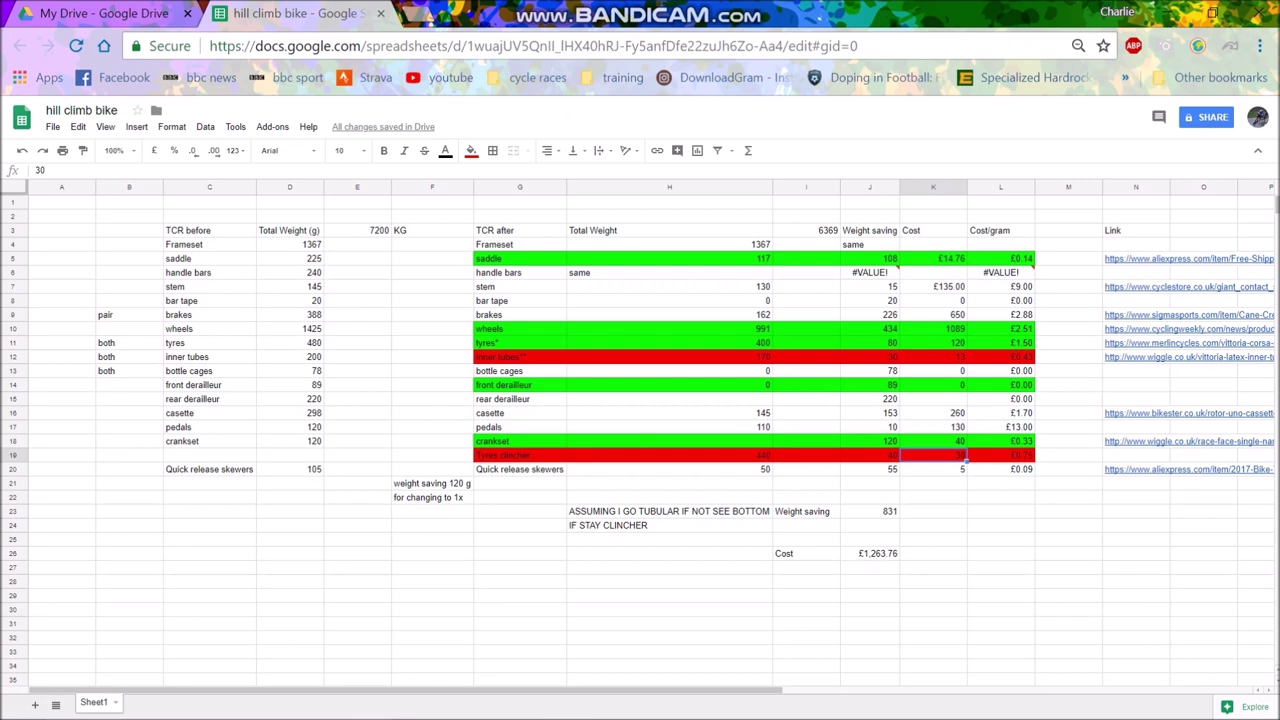
left_click(1001, 455)
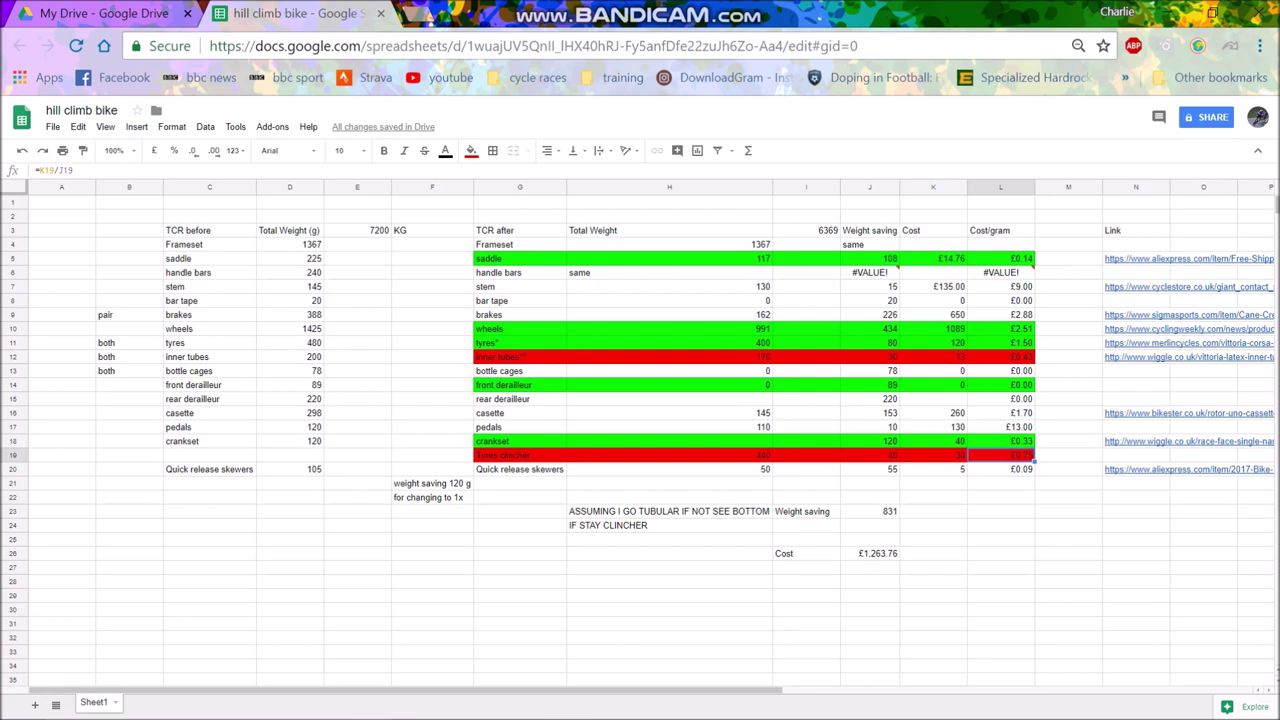
- Compare the quick release skewers' original and replacement weights and check their cost per gram
left_click(290, 469)
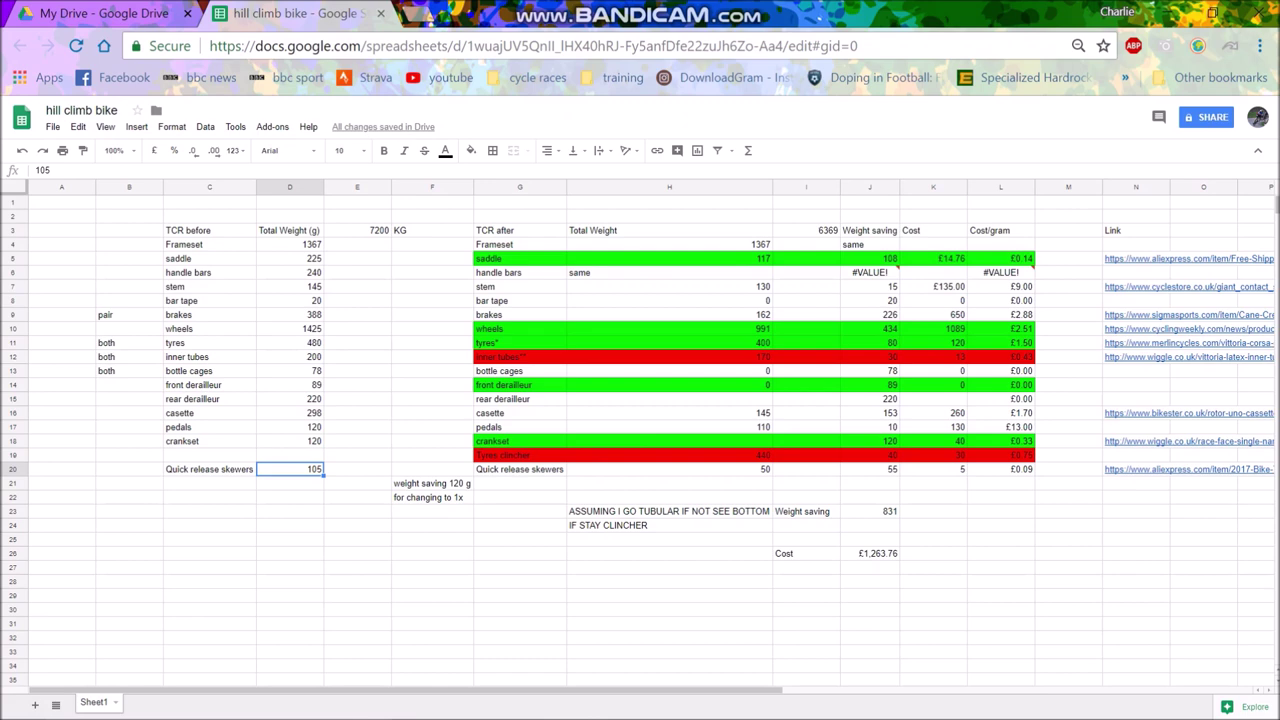
left_click(669, 469)
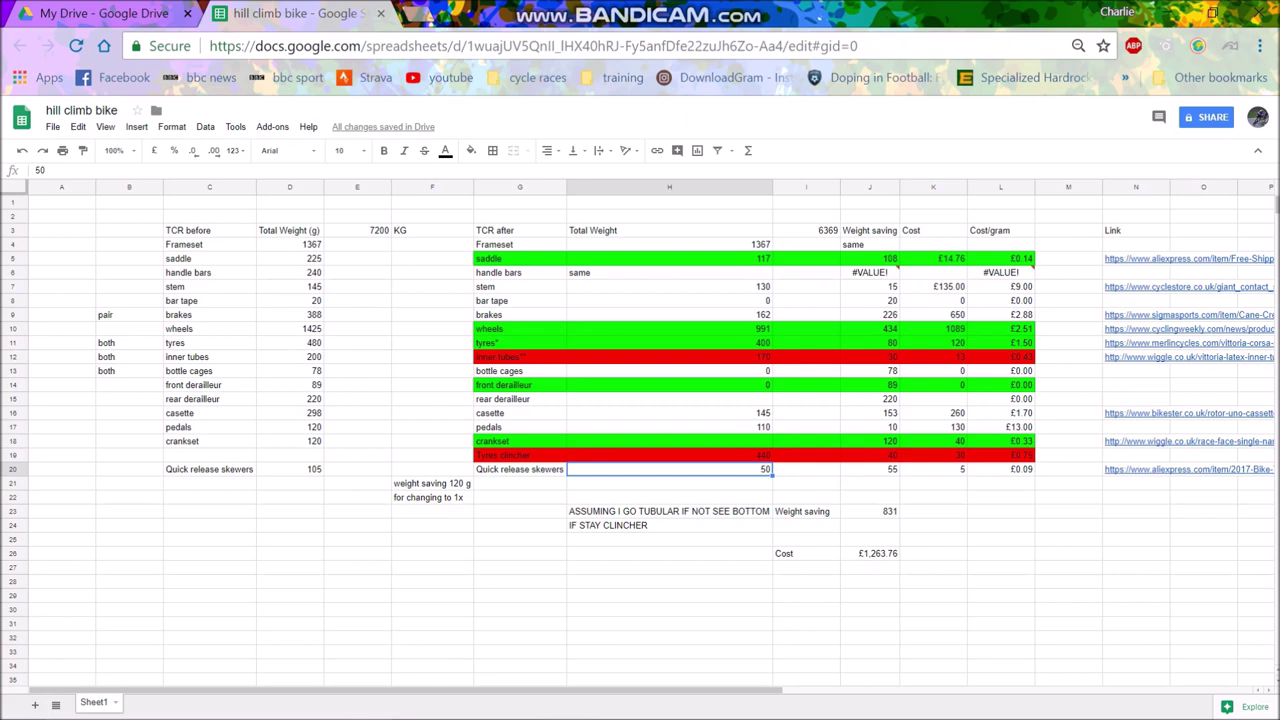
left_click(1001, 469)
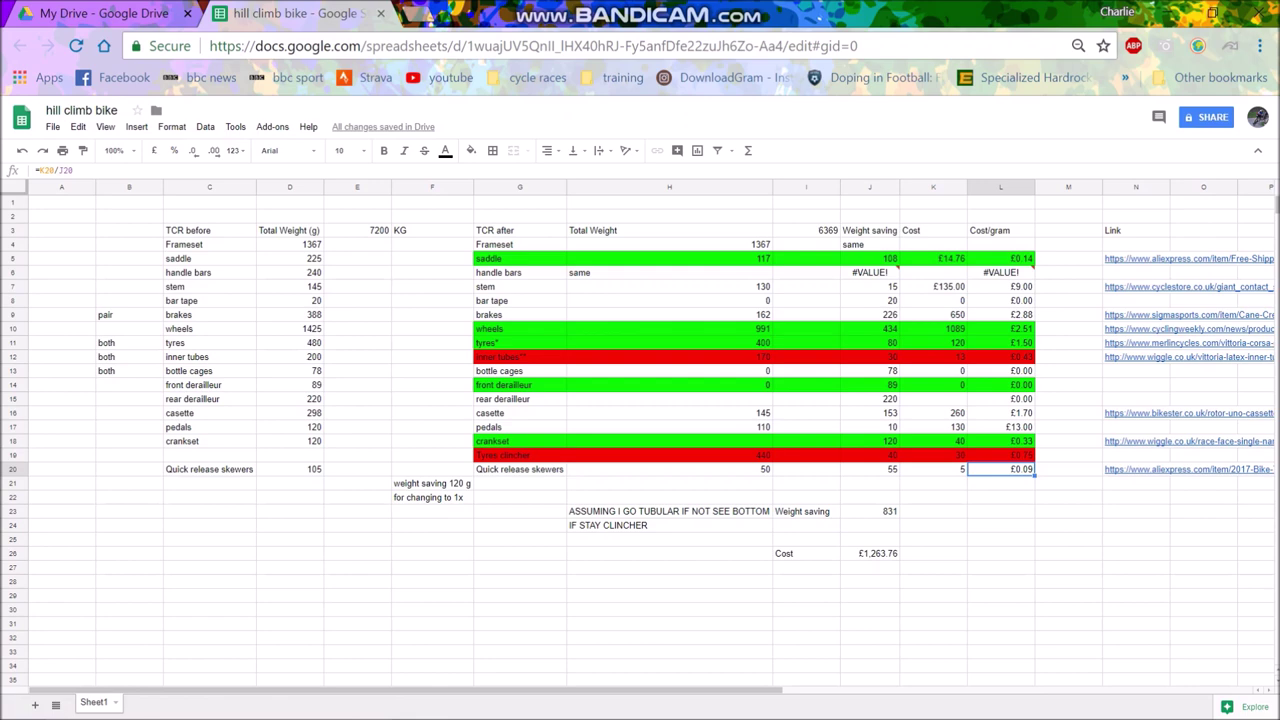
- Review the upgraded bike's total weight and the total upgrade cost, along with the wheels' weight saving
left_click(806, 231)
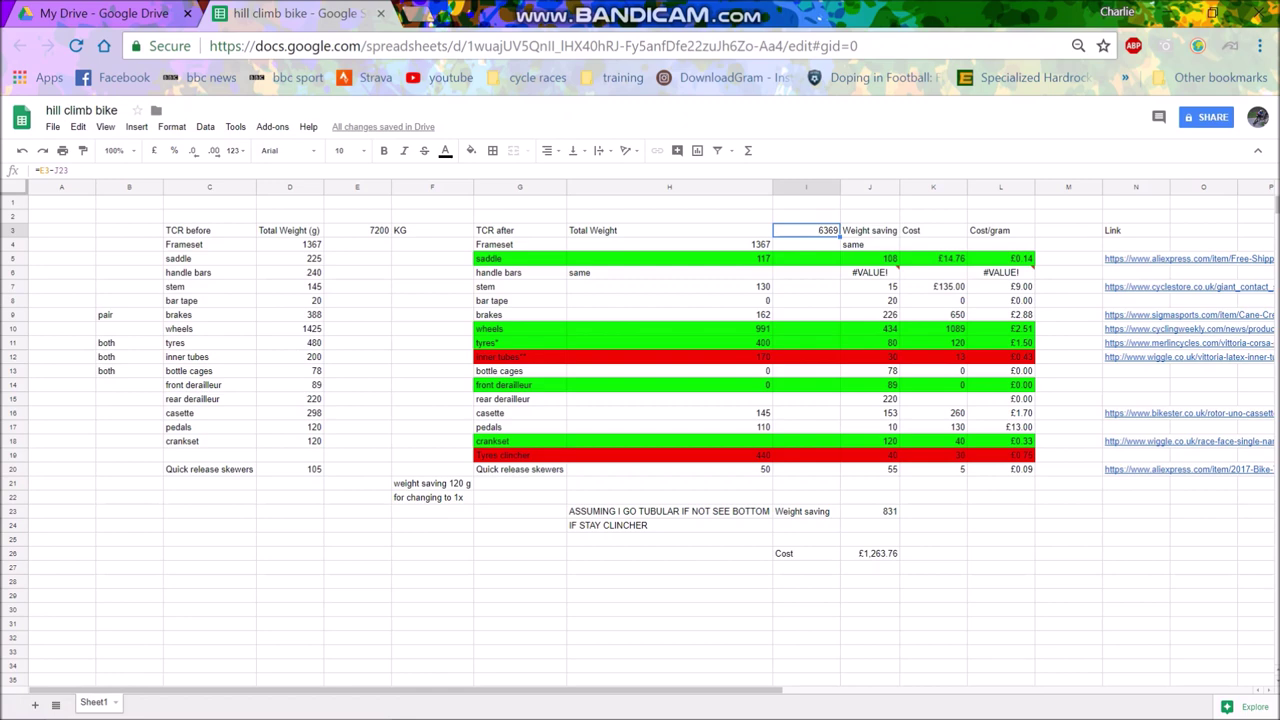
left_click(870, 554)
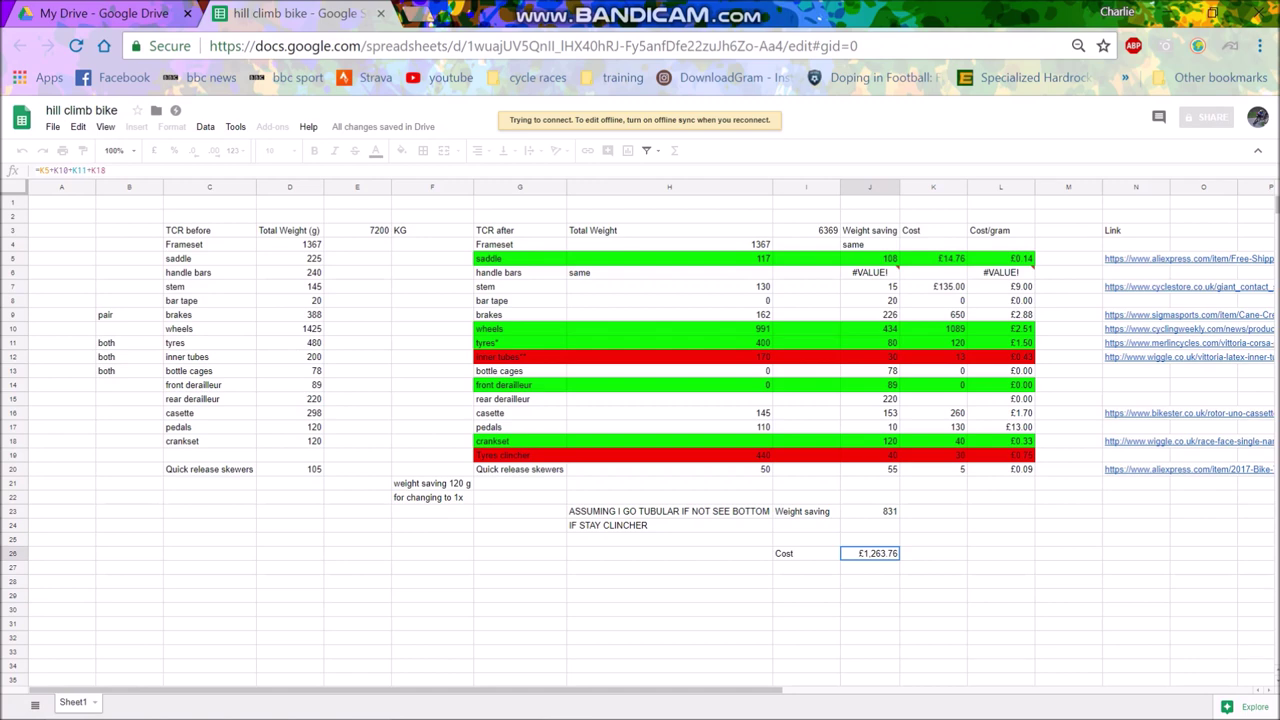
left_click(870, 329)
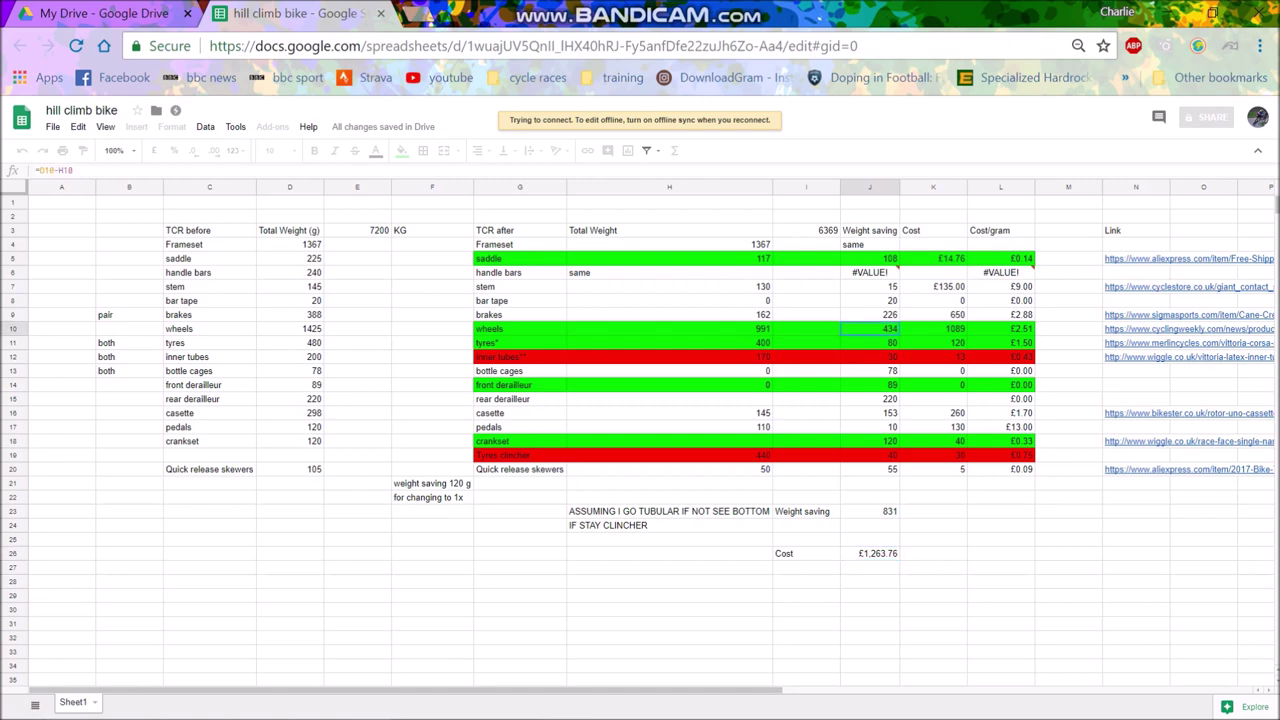
left_click(806, 244)
left_click(806, 231)
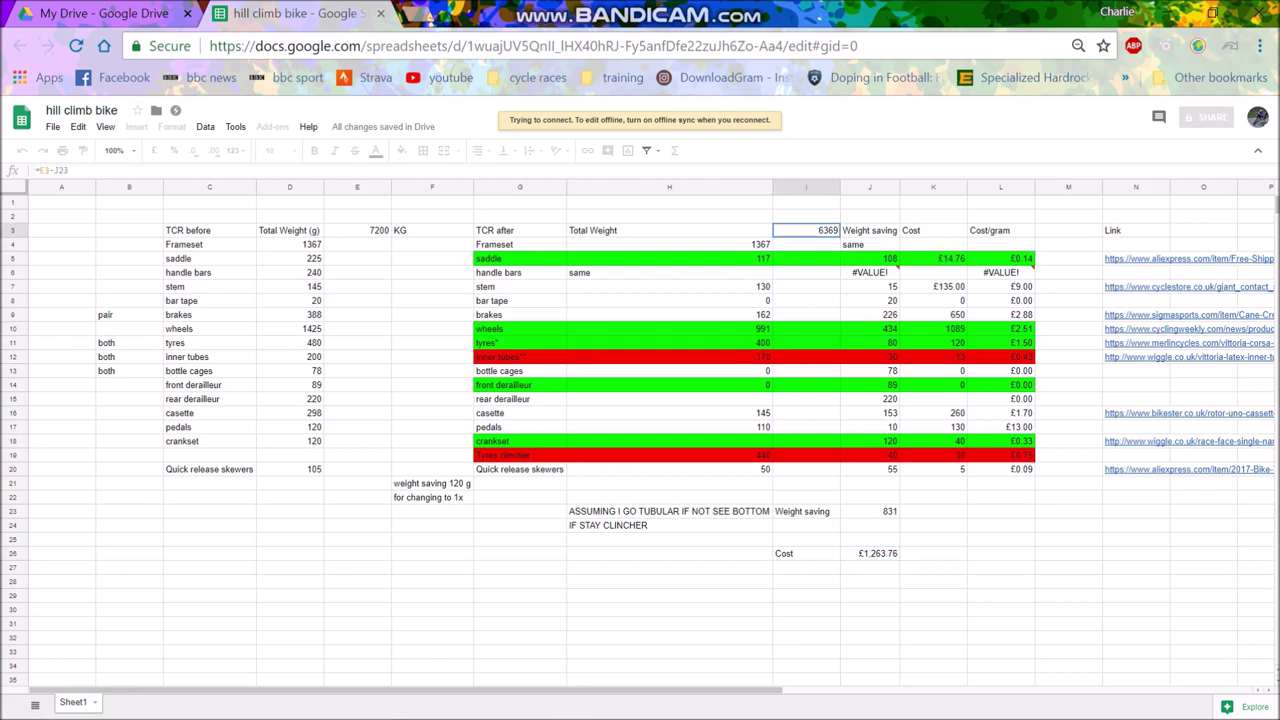